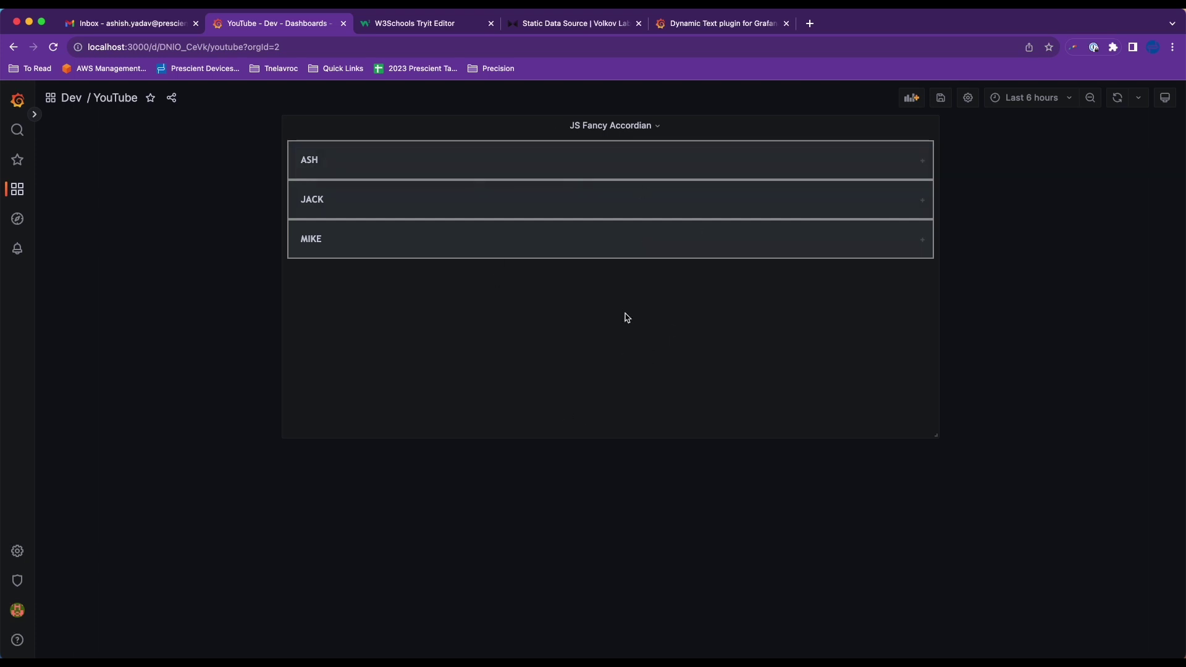
# - Expand and collapse the ASH, JACK and MIKE accordion rows to preview their details tables
pyautogui.click(528, 167)
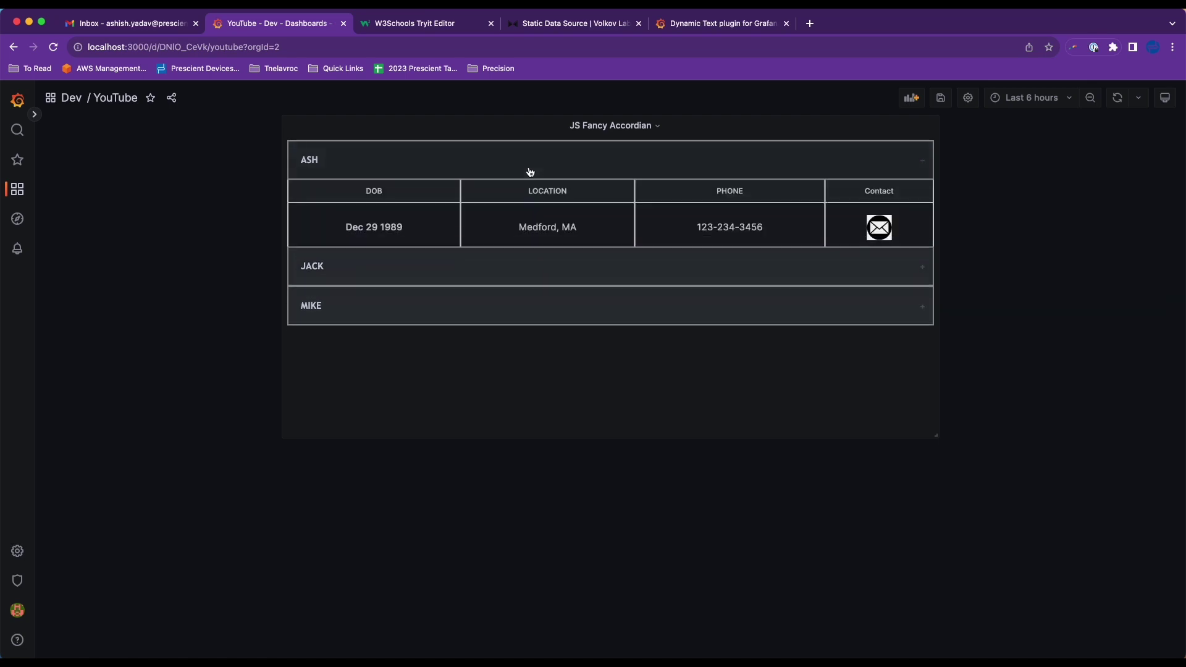
pyautogui.click(528, 167)
pyautogui.click(521, 212)
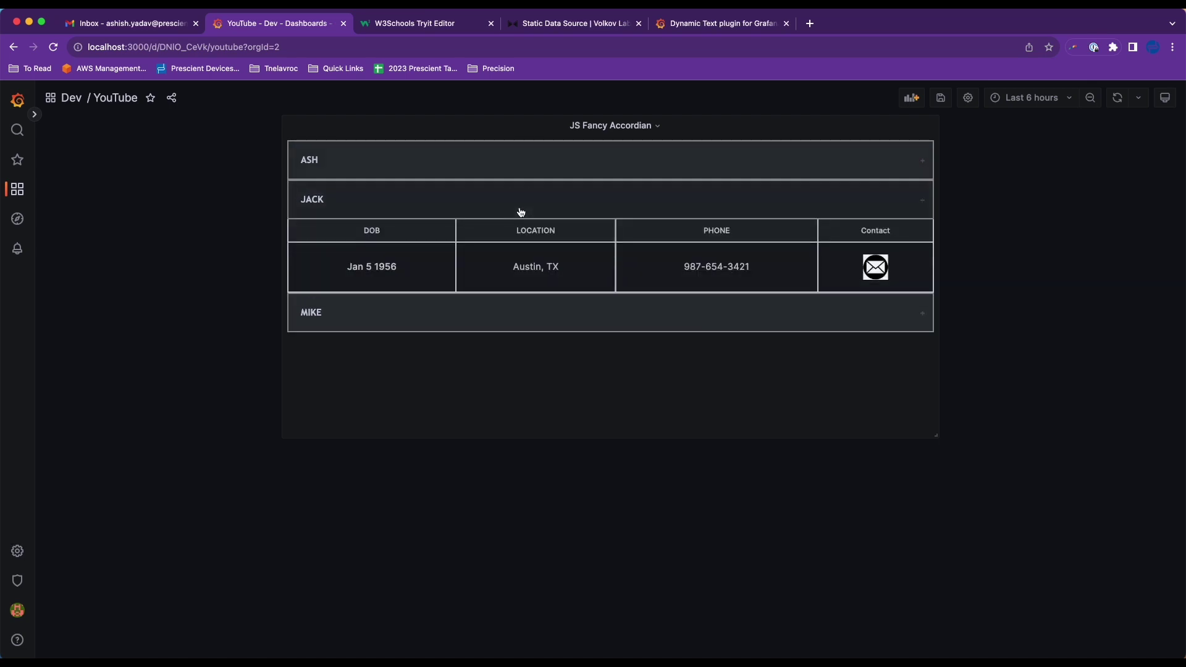
pyautogui.click(521, 212)
pyautogui.click(519, 212)
pyautogui.click(519, 212)
pyautogui.click(532, 245)
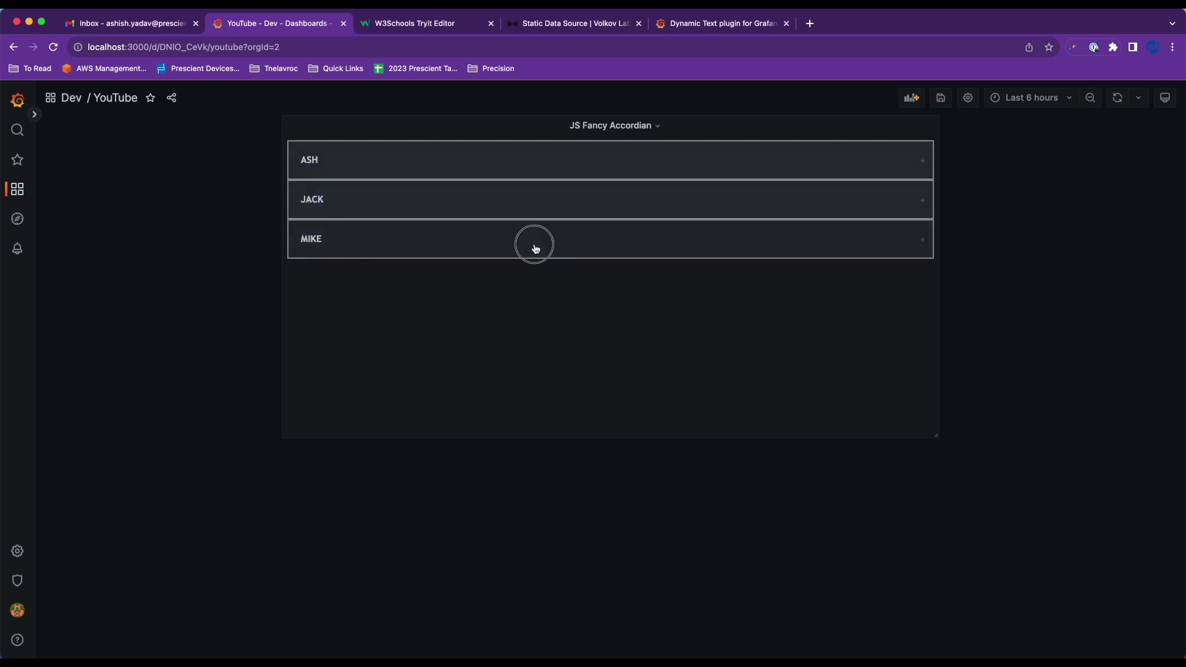
pyautogui.click(536, 249)
pyautogui.click(518, 166)
pyautogui.click(518, 165)
# - Switch to the Static Data Source documentation and scroll to its pie chart example
pyautogui.click(590, 25)
pyautogui.scroll(10, 484, 327)
pyautogui.scroll(5, 484, 327)
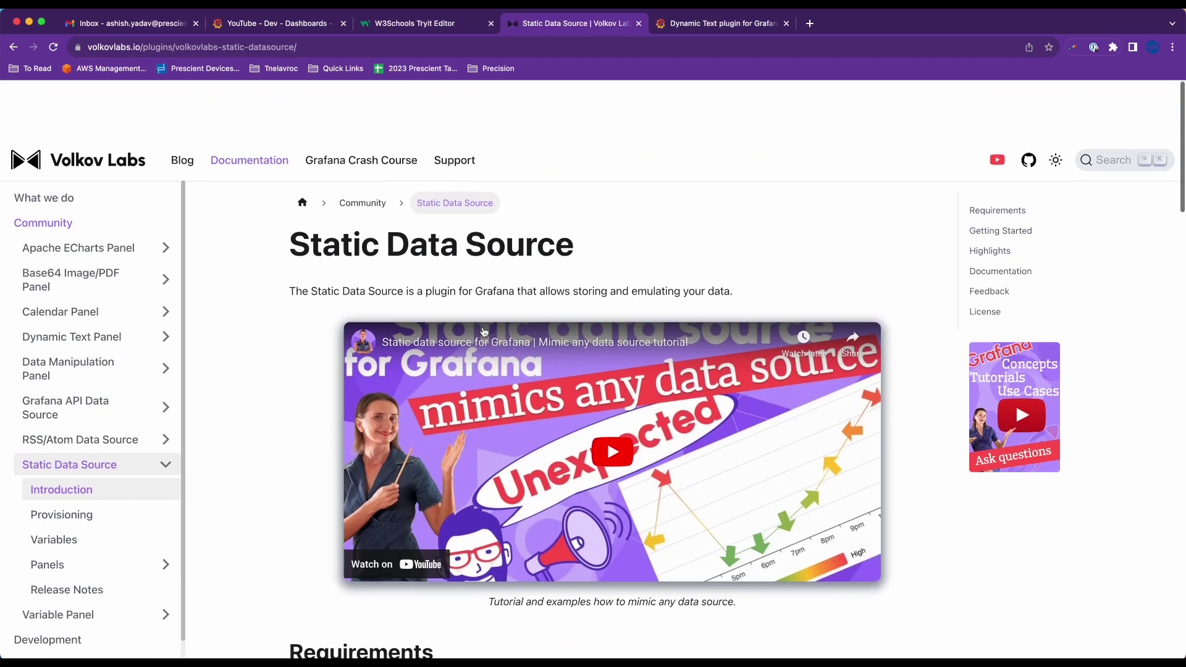
pyautogui.scroll(-15, 484, 328)
pyautogui.scroll(4, 483, 332)
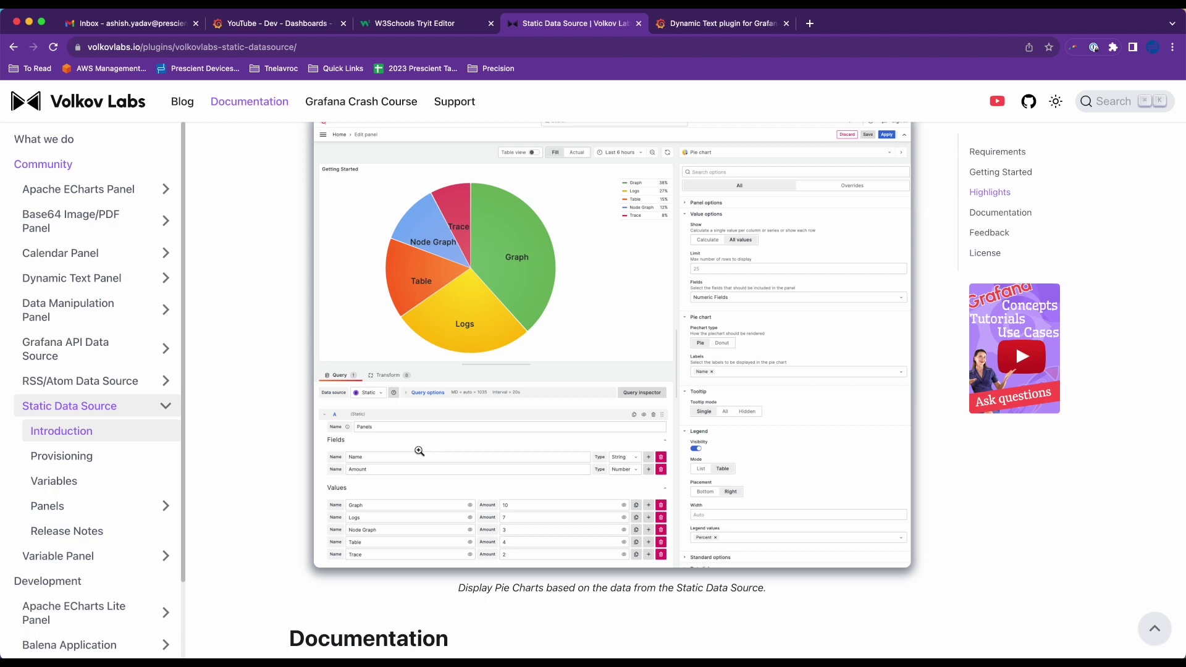
pyautogui.scroll(1, 466, 384)
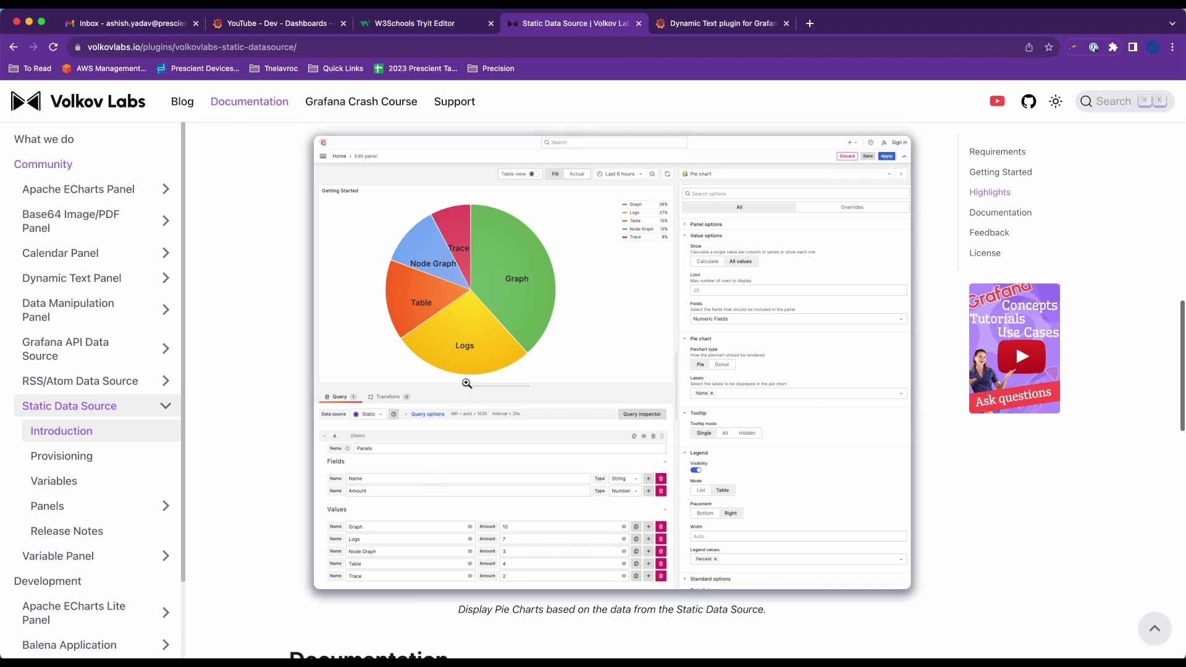
# - Browse the Dynamic Text plugin page overview, then return to the Grafana accordion dashboard
pyautogui.click(690, 30)
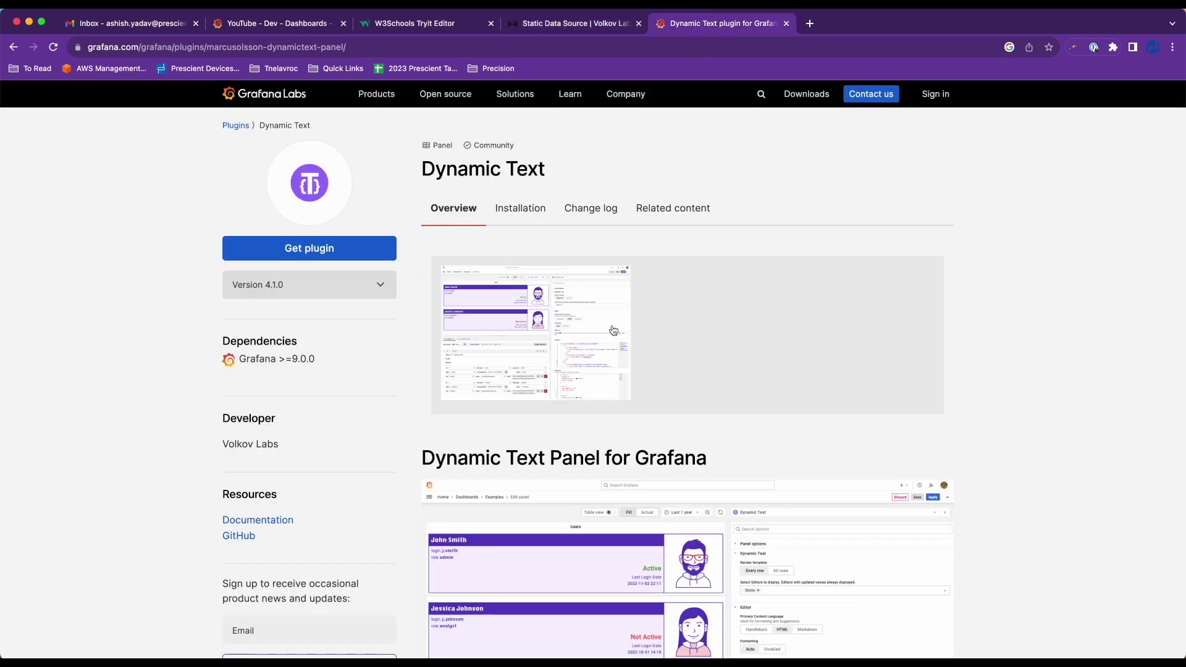
pyautogui.moveTo(424, 164); pyautogui.dragTo(658, 198)
pyautogui.scroll(-8, 826, 308)
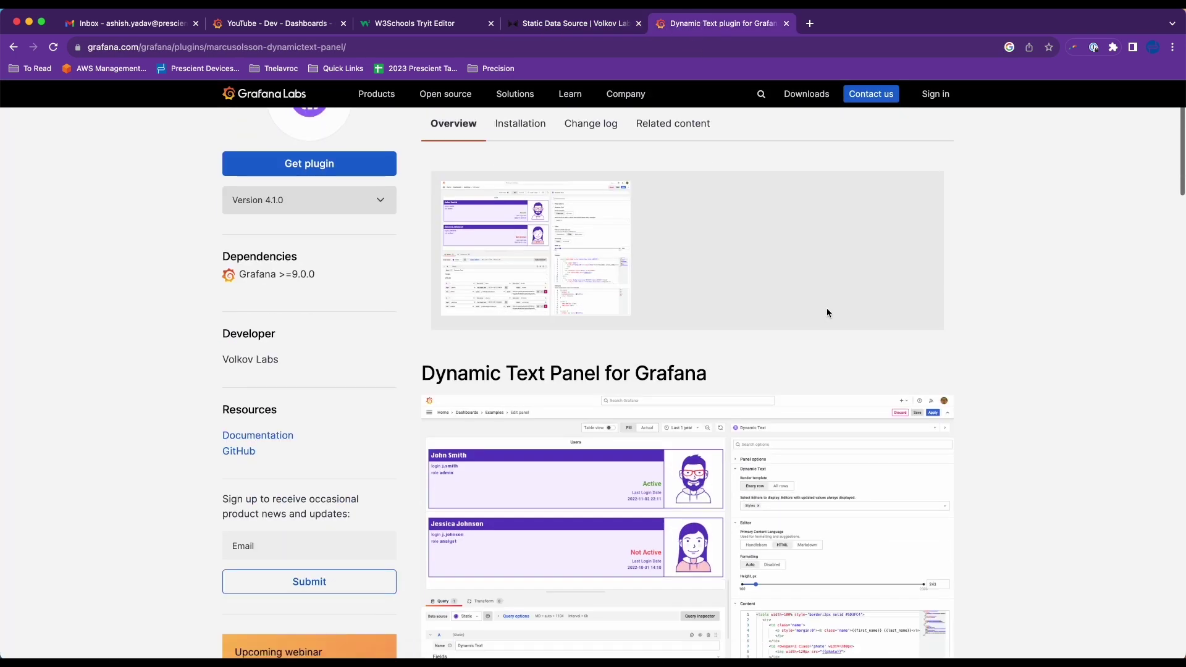
pyautogui.scroll(2, 920, 361)
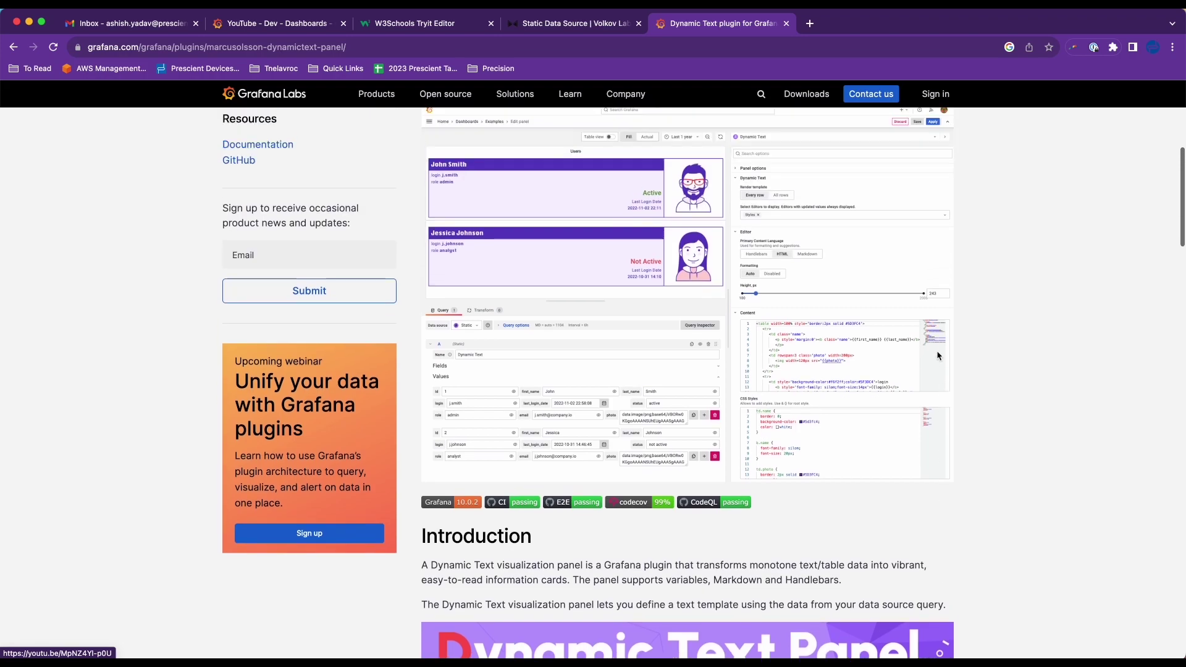
pyautogui.scroll(-5, 1015, 509)
pyautogui.scroll(-13, 1015, 509)
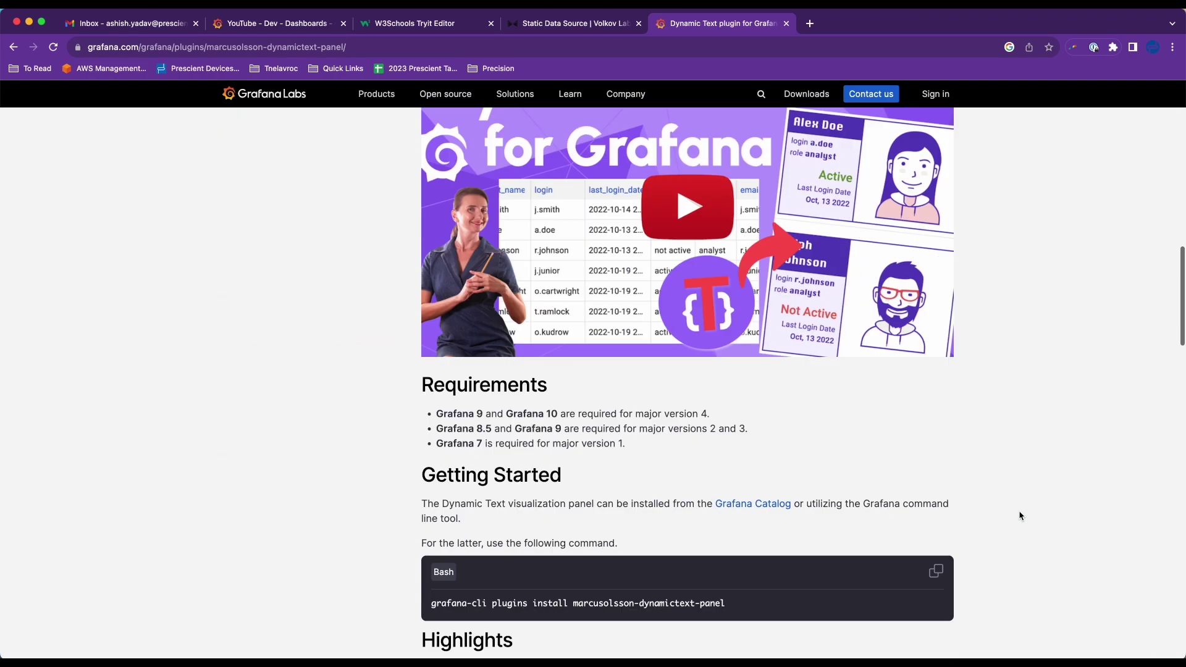
pyautogui.scroll(20, 1019, 514)
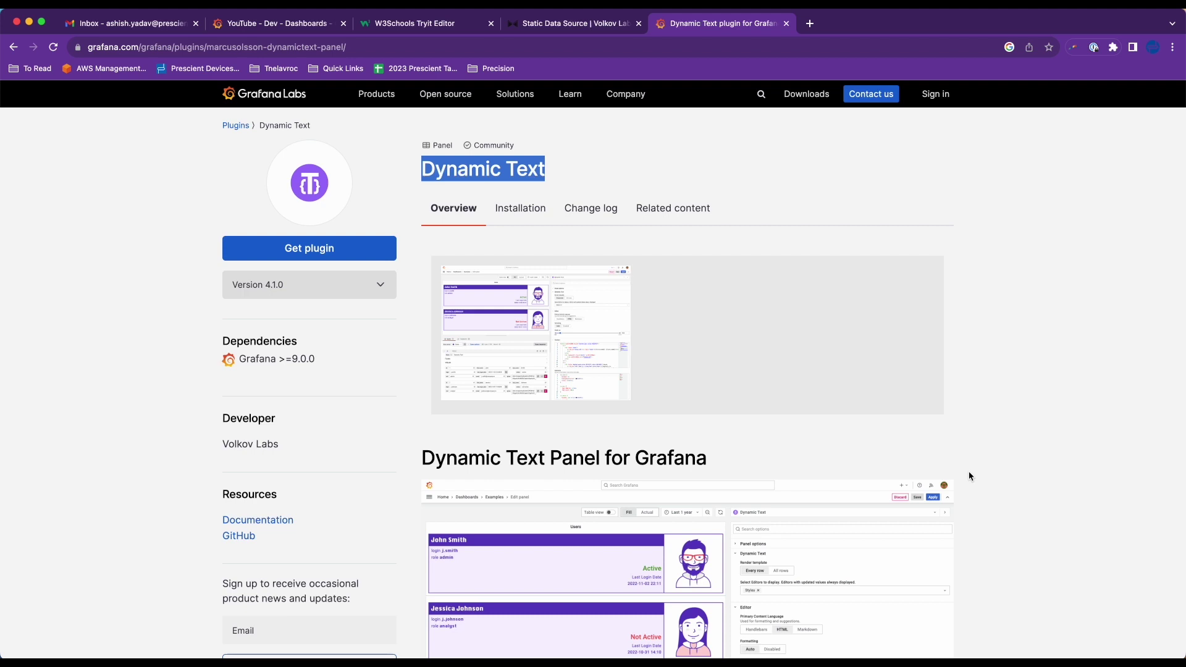
pyautogui.click(1093, 47)
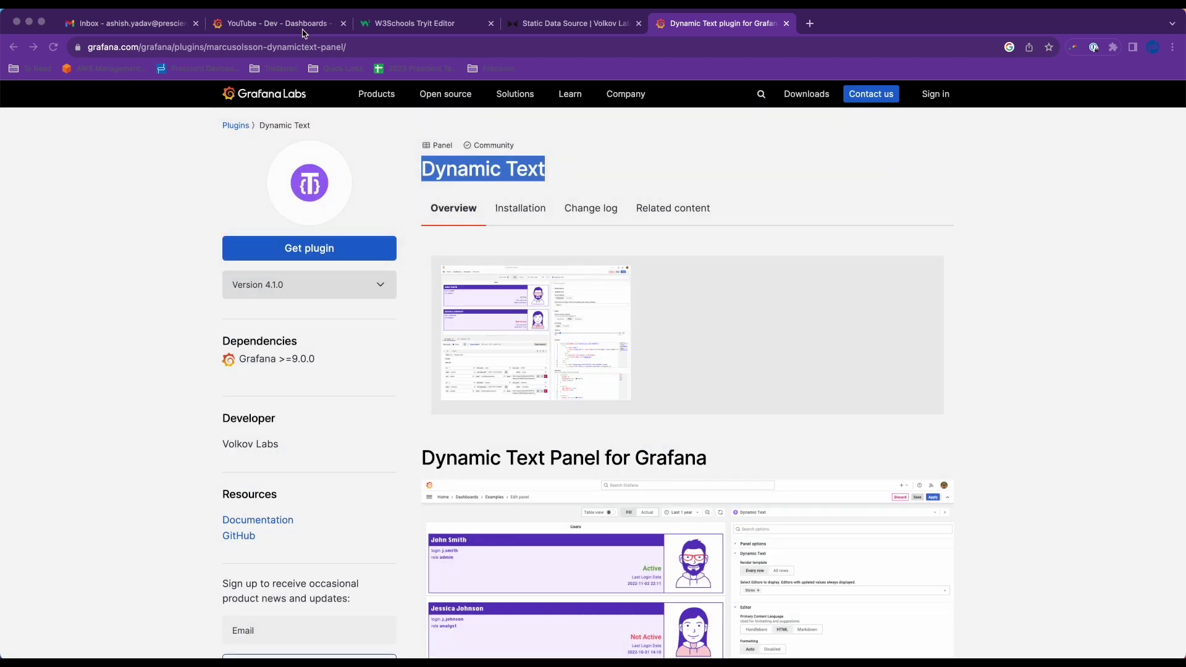
pyautogui.click(304, 30)
# - View the JS Fancy Accordian panel full-page with v, exit with Esc, then go to the W3Schools example
pyautogui.press('v')
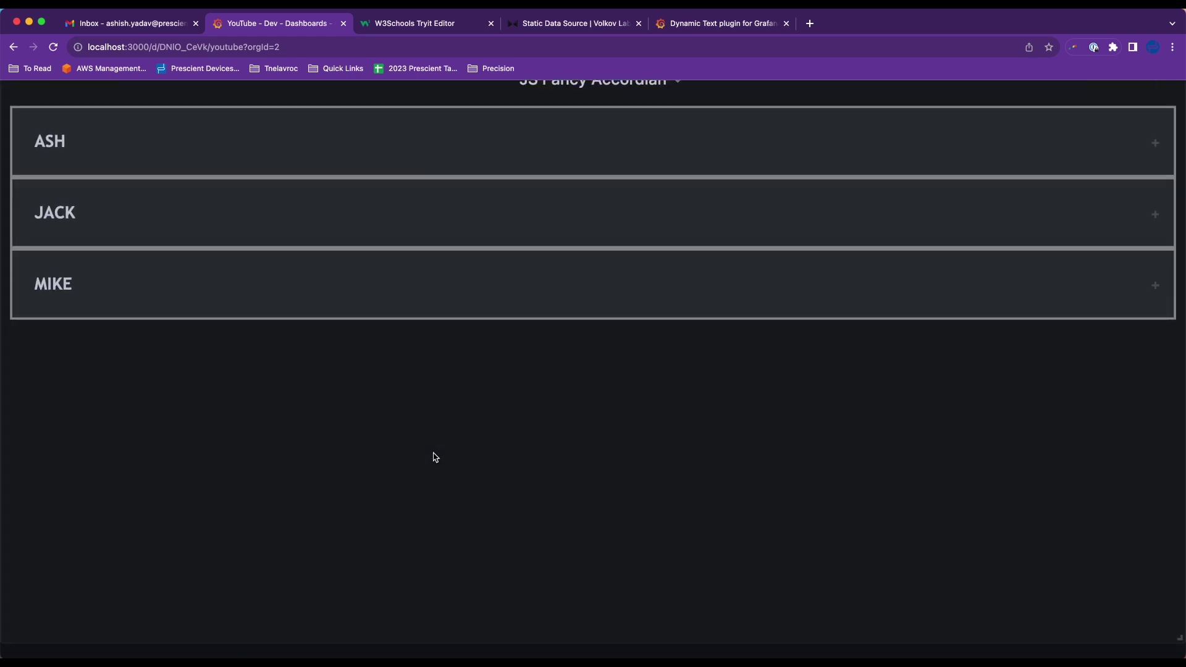
pyautogui.press('Escape')
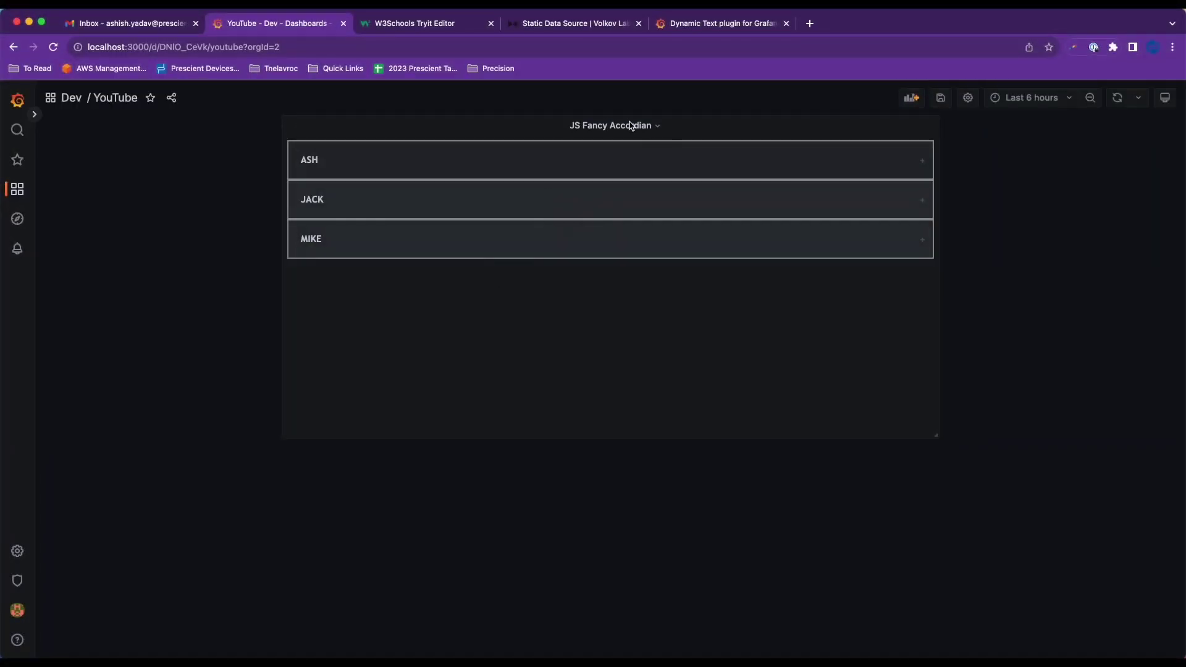
pyautogui.click(407, 30)
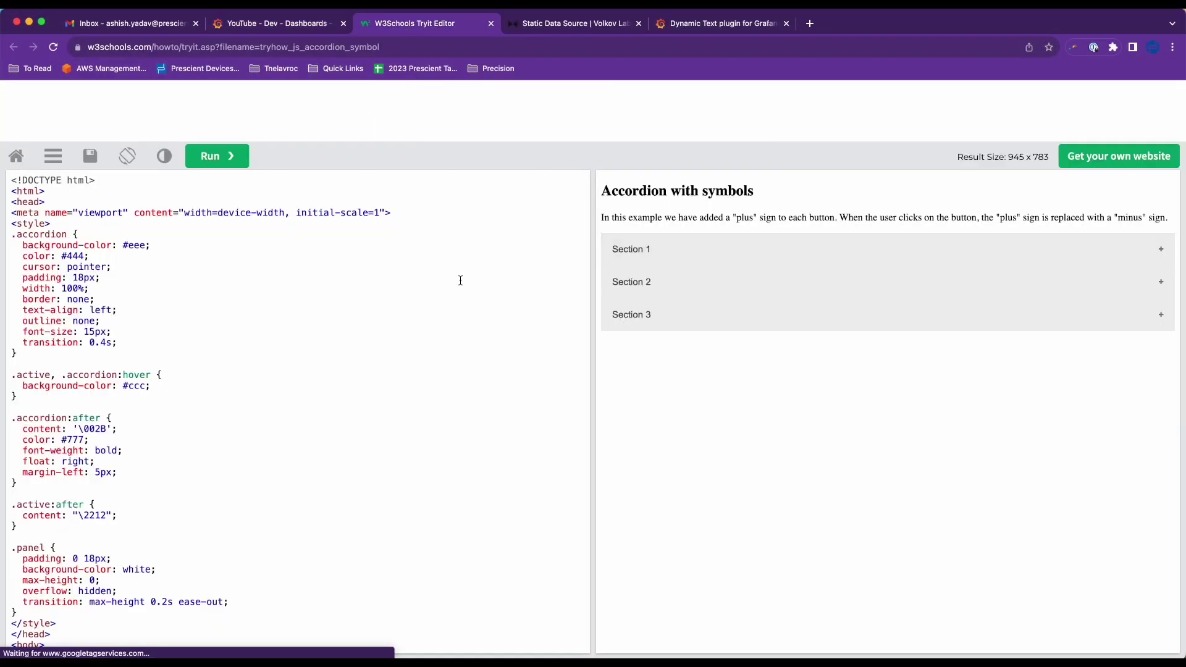
# - Toggle Sections 1, 2 and 3 of the W3Schools accordion-with-symbols example to see it work
pyautogui.click(630, 255)
pyautogui.click(662, 251)
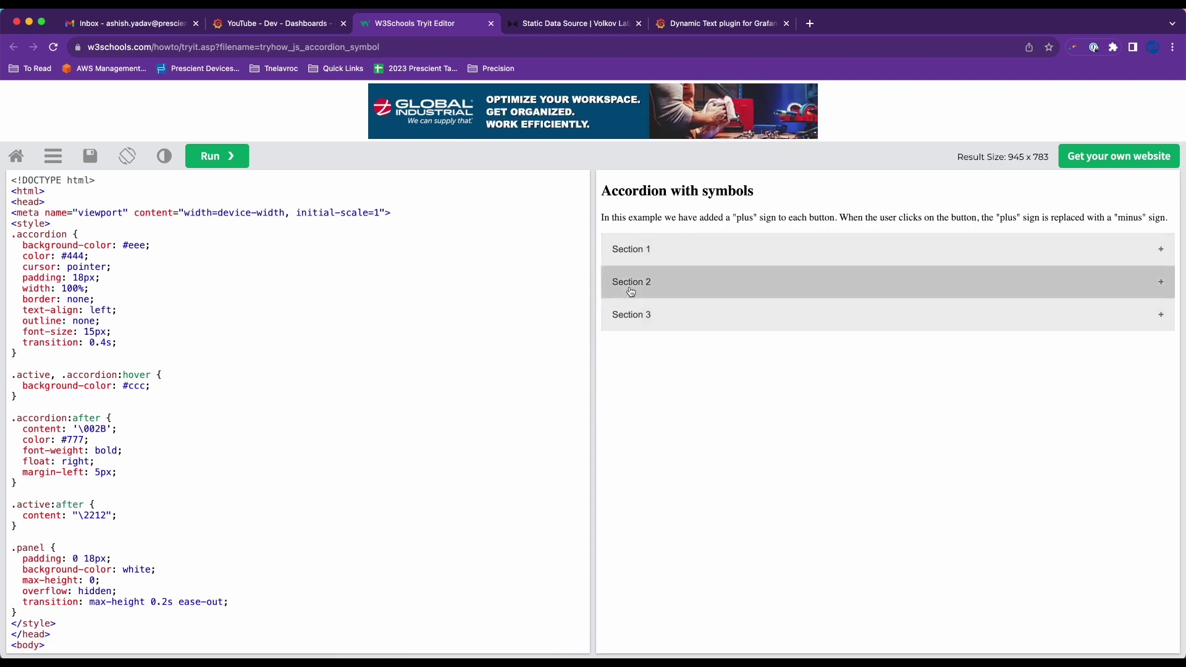
pyautogui.click(636, 283)
pyautogui.click(640, 281)
pyautogui.click(642, 255)
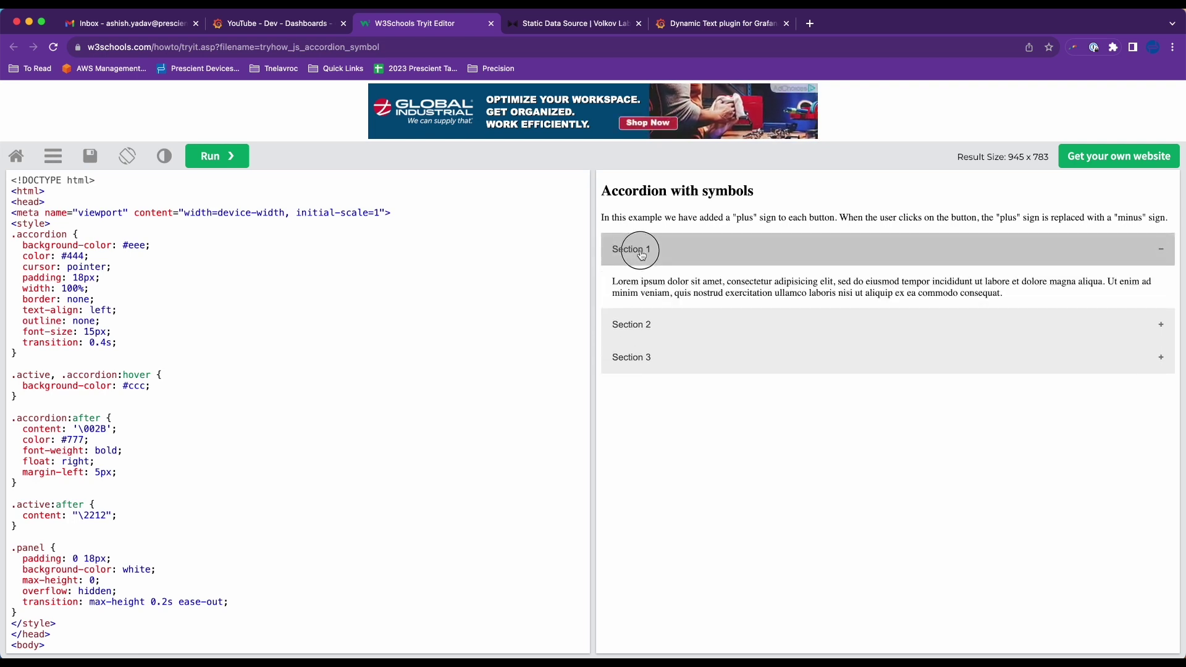
pyautogui.click(633, 249)
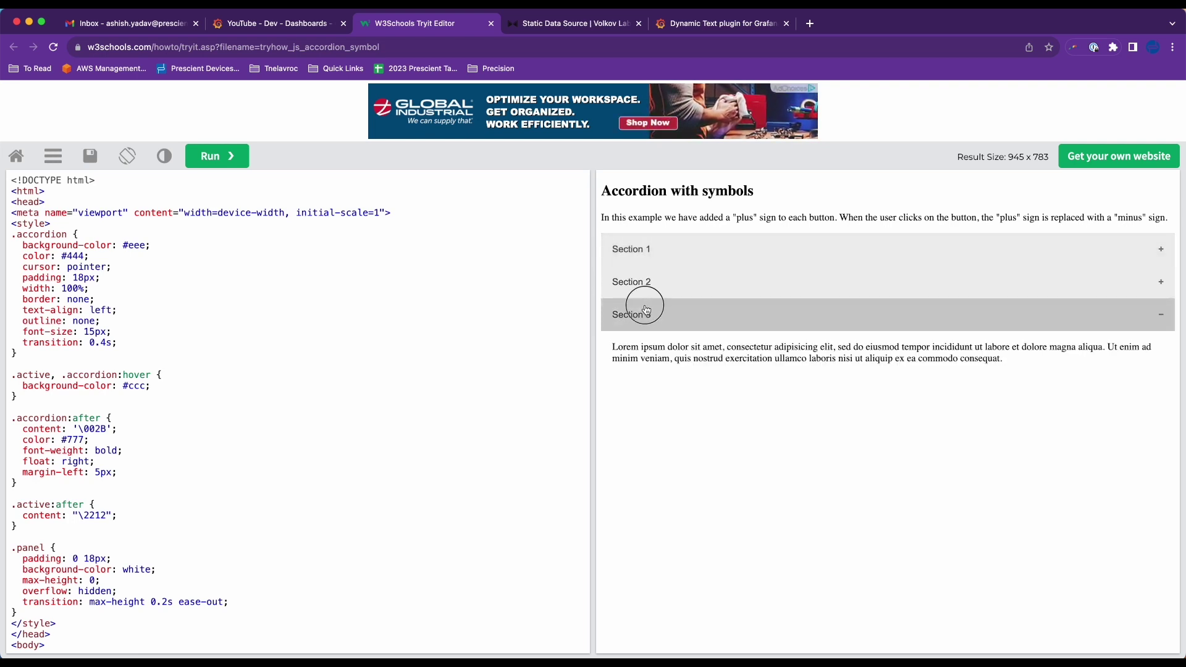
pyautogui.click(647, 312)
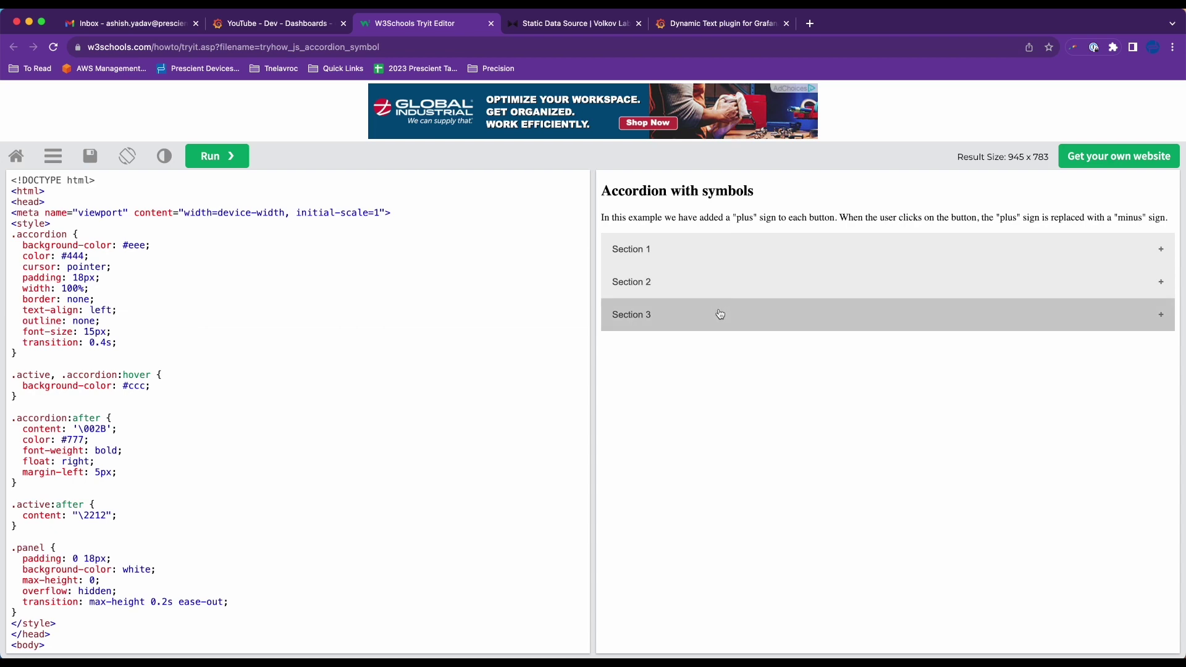
pyautogui.click(299, 25)
pyautogui.click(413, 24)
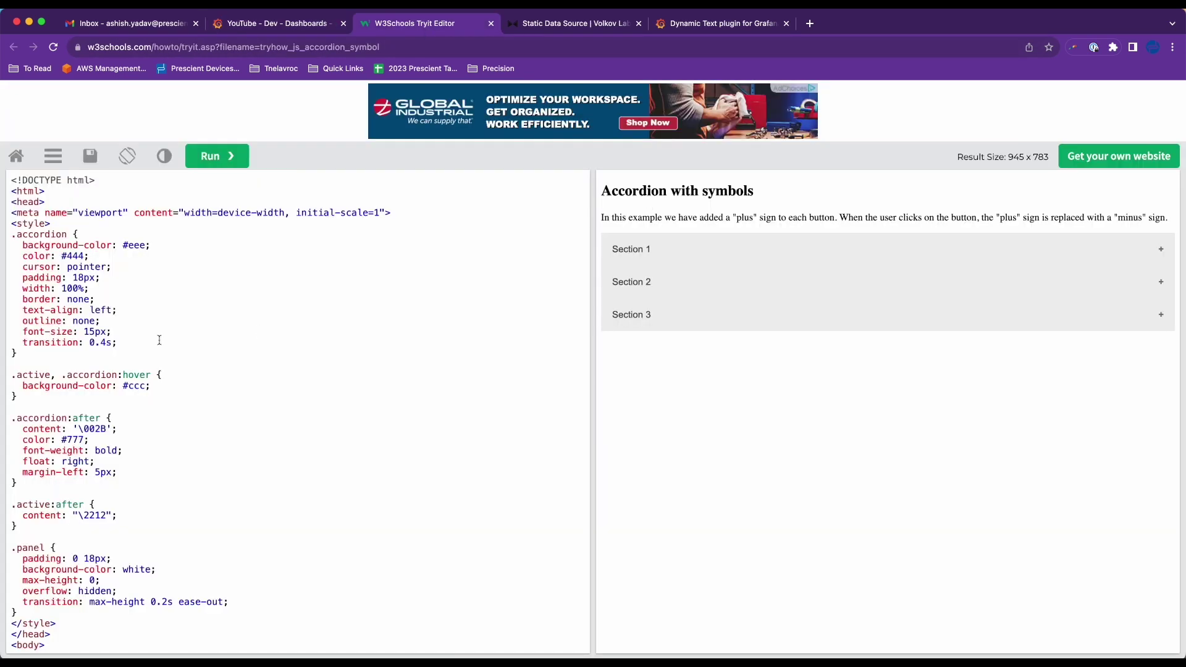
# - Scroll through the example's code, selecting its CSS and script blocks
pyautogui.scroll(-5, 180, 386)
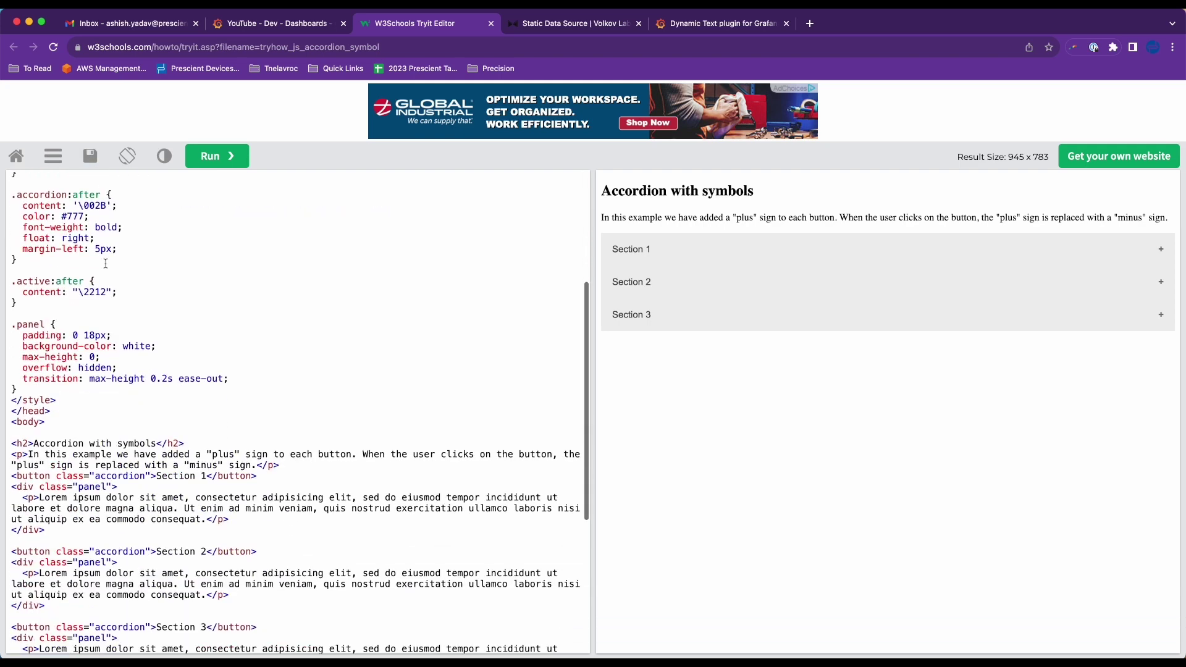
pyautogui.moveTo(60, 239); pyautogui.dragTo(297, 393)
pyautogui.scroll(-2, 297, 393)
pyautogui.moveTo(12, 352); pyautogui.dragTo(379, 537)
pyautogui.scroll(-4, 379, 541)
pyautogui.moveTo(24, 456); pyautogui.dragTo(323, 624)
pyautogui.scroll(10, 323, 624)
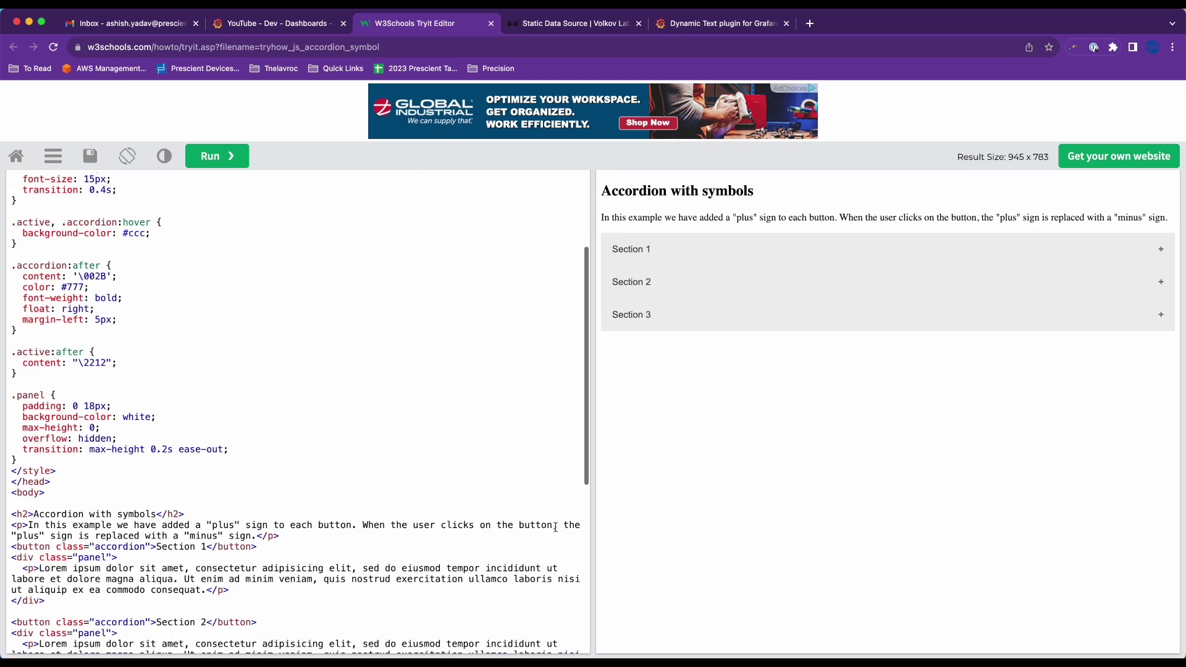
# - Toggle the example's Sections 1–3 again, then return to the Grafana dashboard
pyautogui.click(704, 327)
pyautogui.click(704, 328)
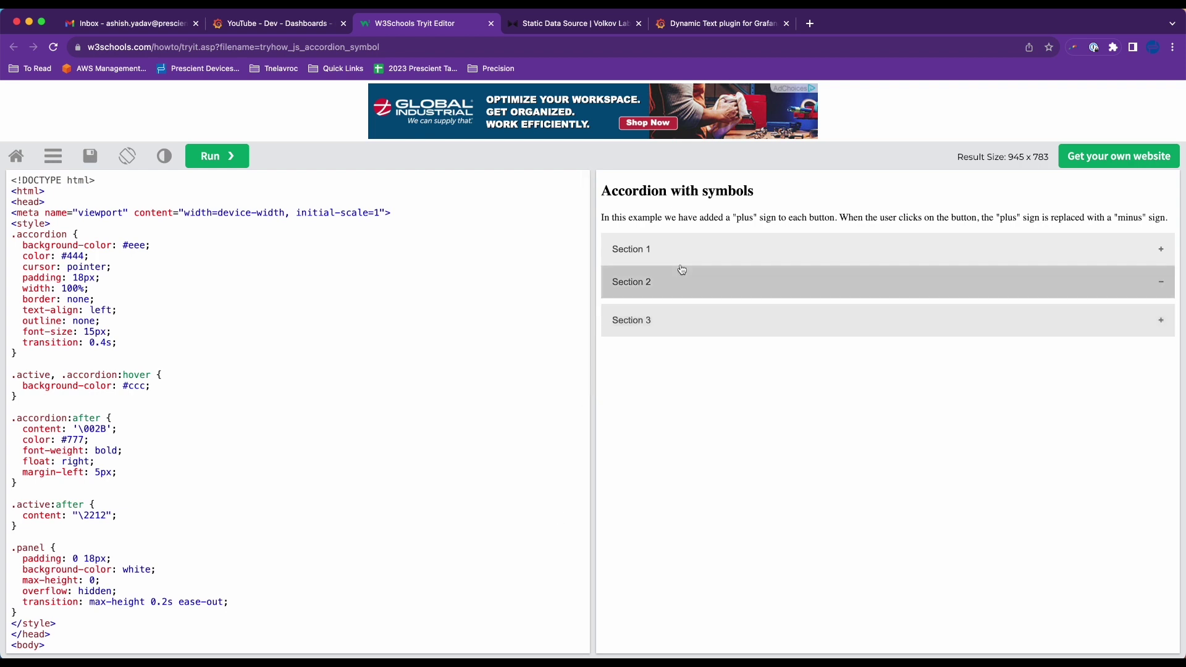
pyautogui.click(683, 280)
pyautogui.click(681, 248)
pyautogui.click(681, 248)
pyautogui.click(684, 289)
pyautogui.click(691, 321)
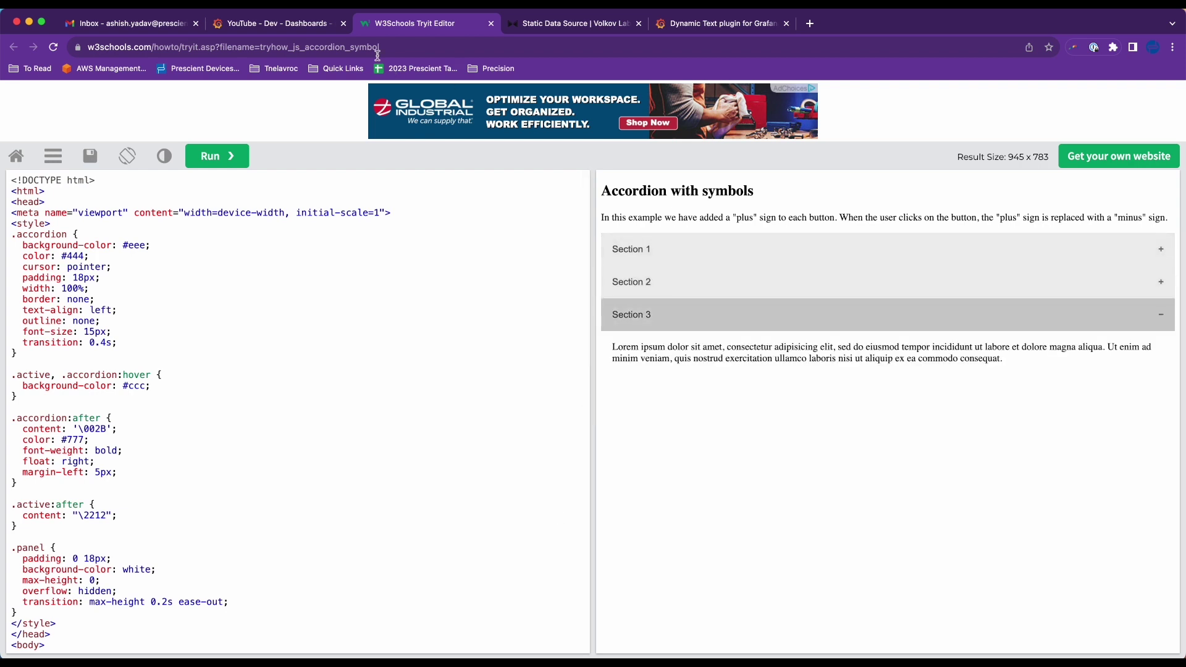
pyautogui.click(269, 23)
# - Edit the JS Fancy Accordian panel and review query A's Name, DOB, Location and Phone fields and values
pyautogui.click(636, 125)
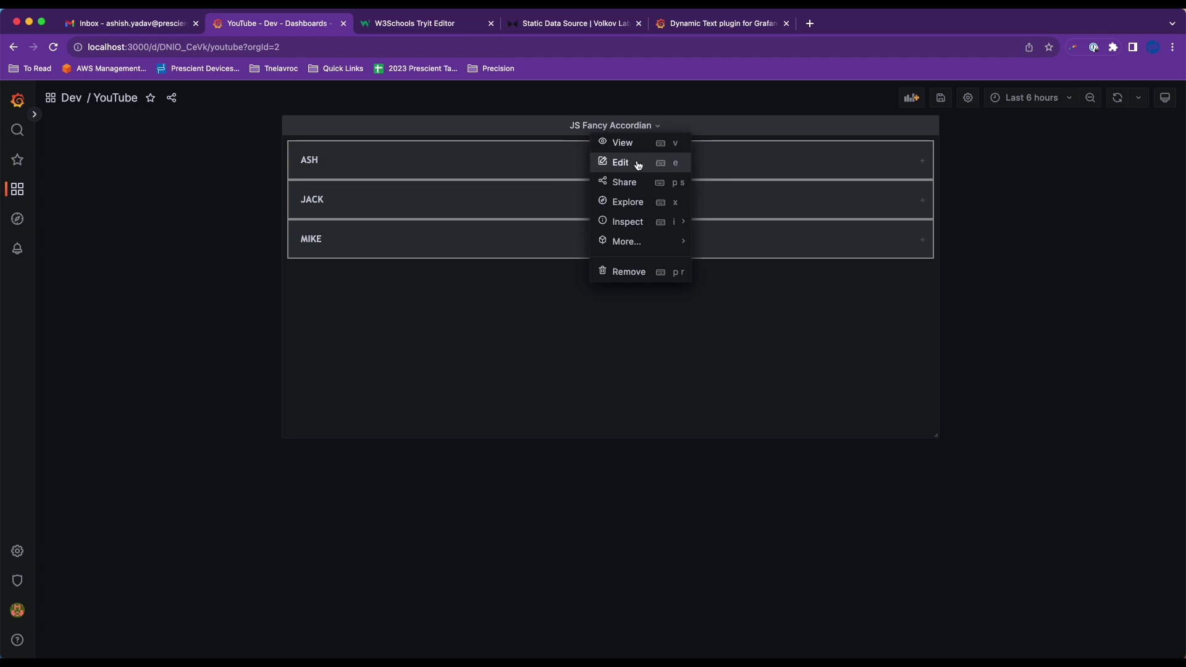
pyautogui.click(636, 164)
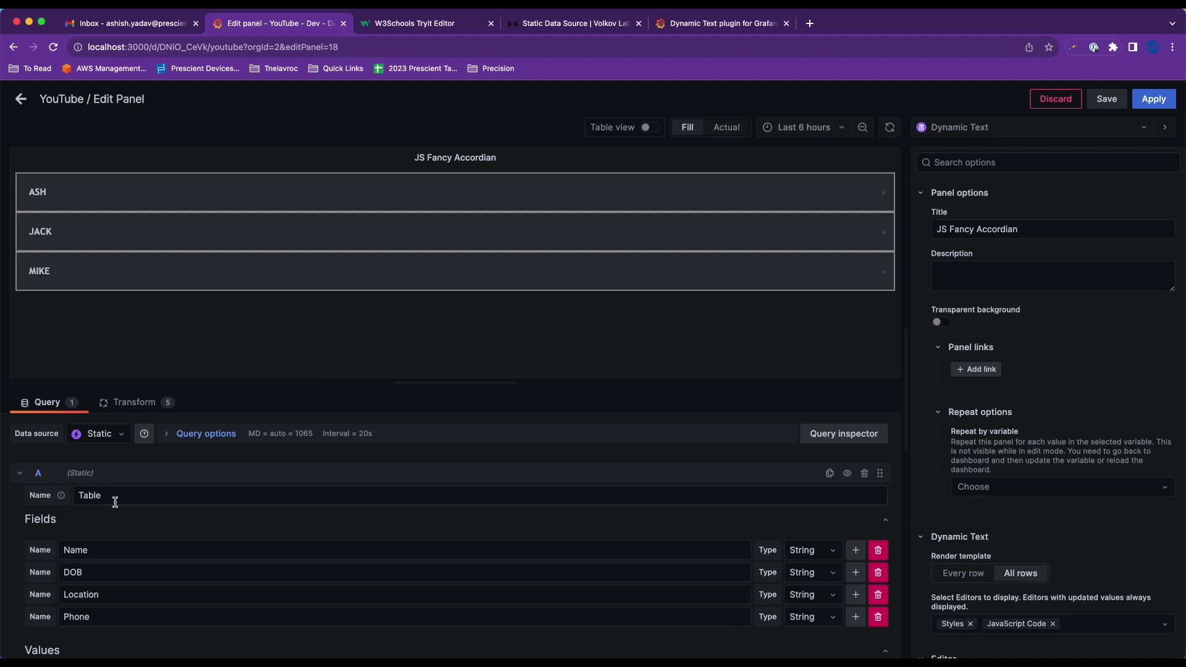
pyautogui.doubleClick(86, 495)
pyautogui.click(121, 519)
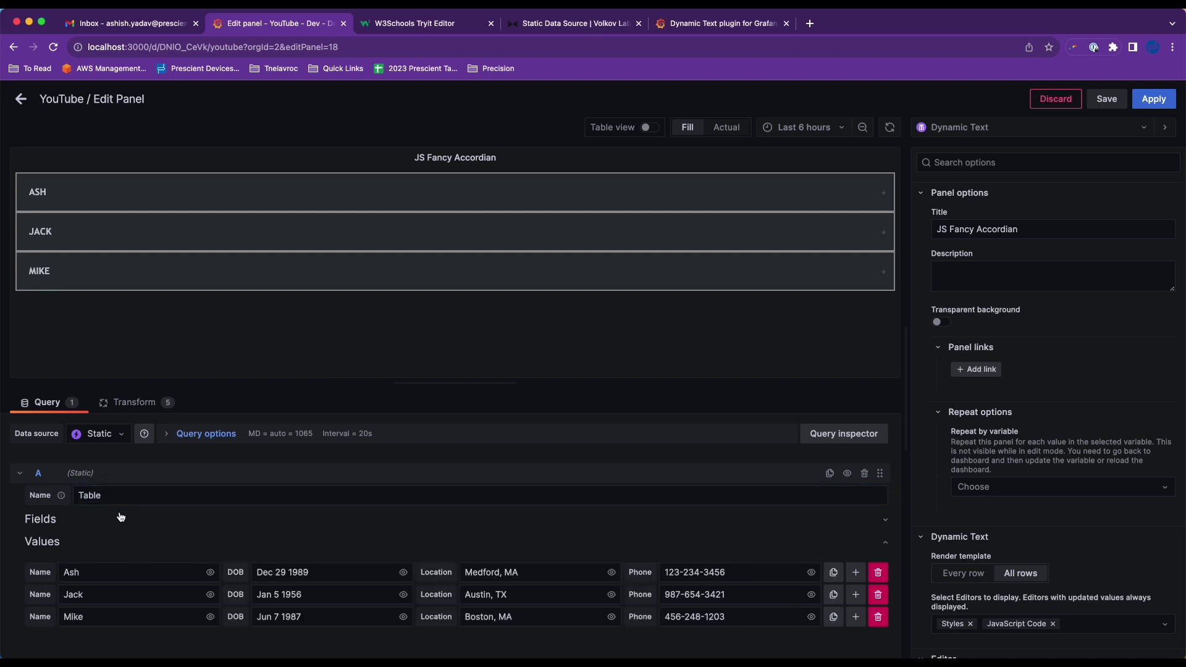
pyautogui.click(111, 520)
pyautogui.scroll(-5, 173, 533)
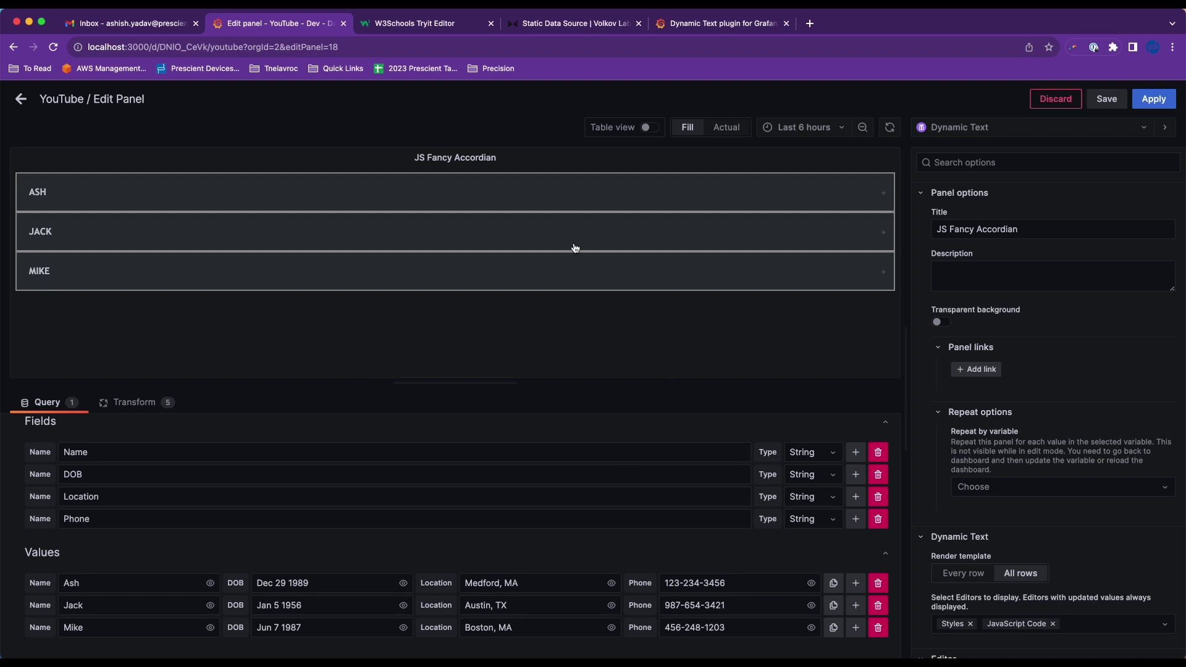
# - Turn on Table view to show the raw Name, DOB, Location and Phone data
pyautogui.click(651, 129)
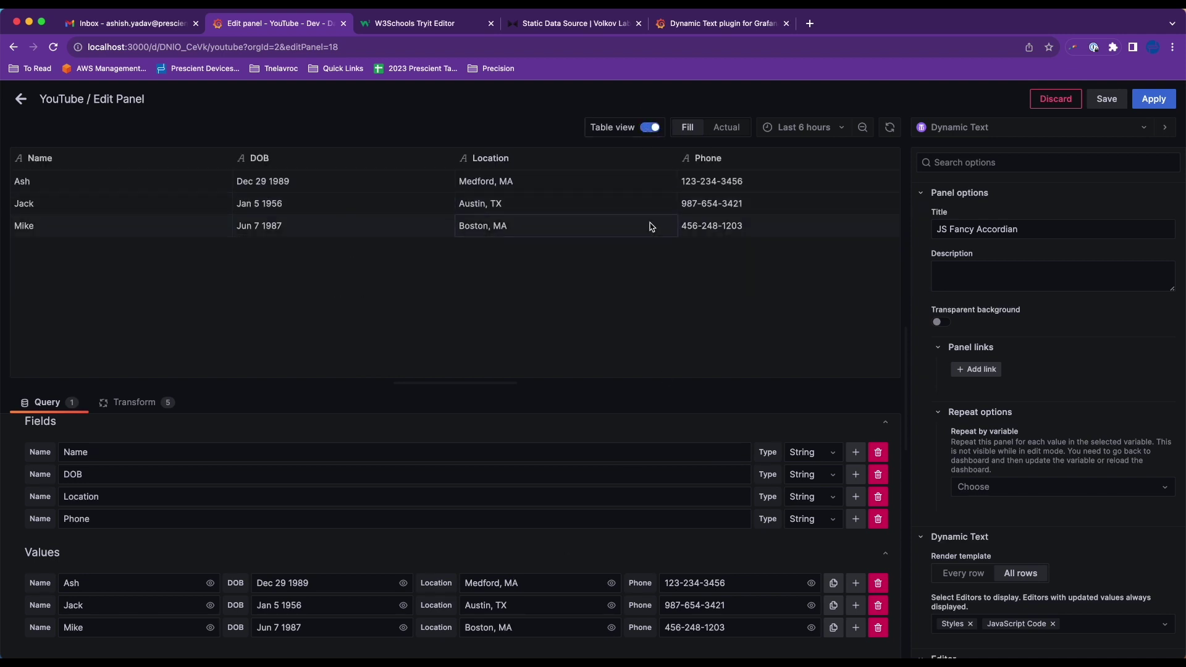
pyautogui.scroll(3, 361, 537)
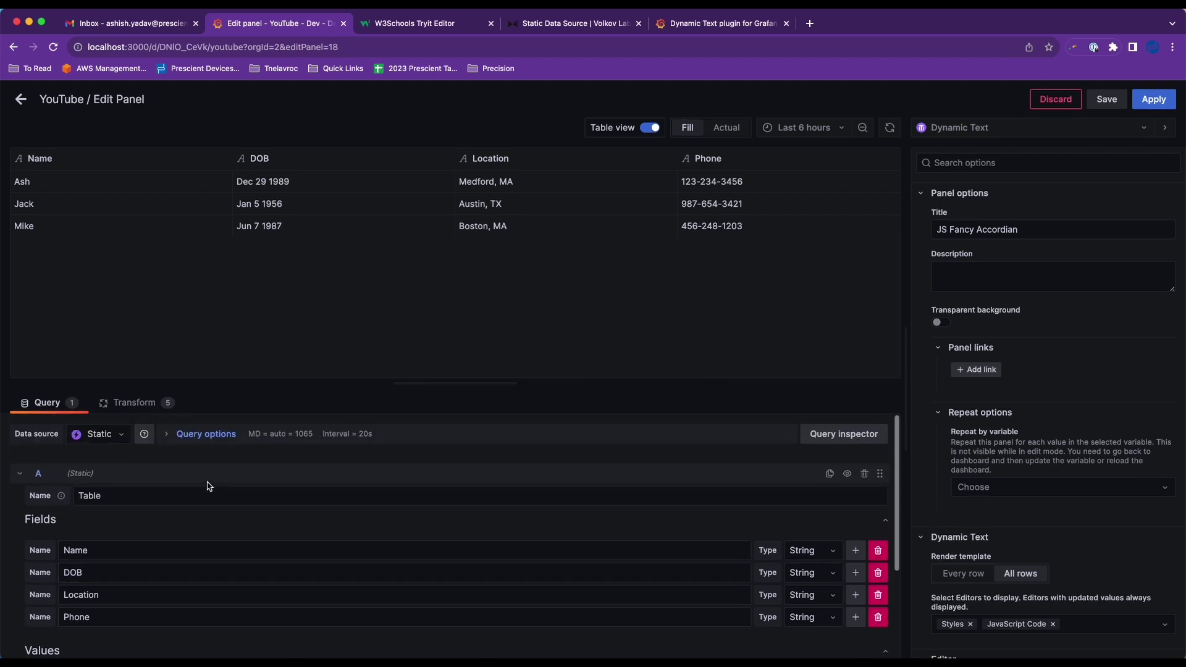
pyautogui.scroll(-2, 210, 494)
pyautogui.scroll(2, 154, 469)
# - Check the Data source dropdown and leave Static selected
pyautogui.click(93, 432)
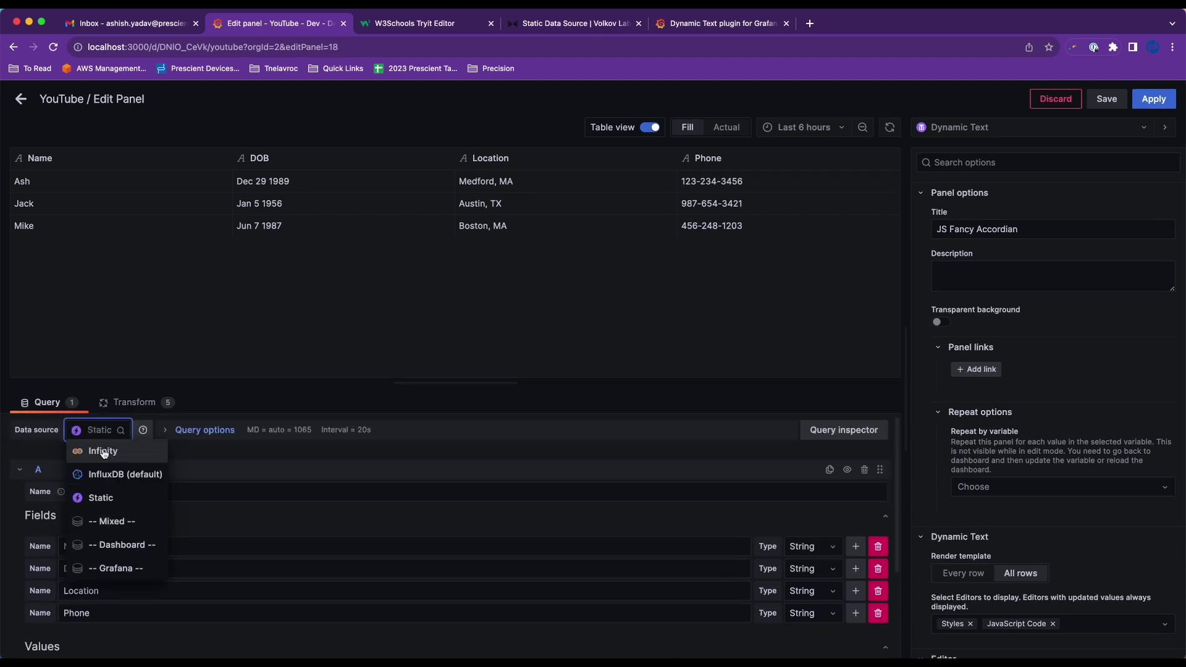
pyautogui.click(114, 433)
pyautogui.scroll(-2, 289, 516)
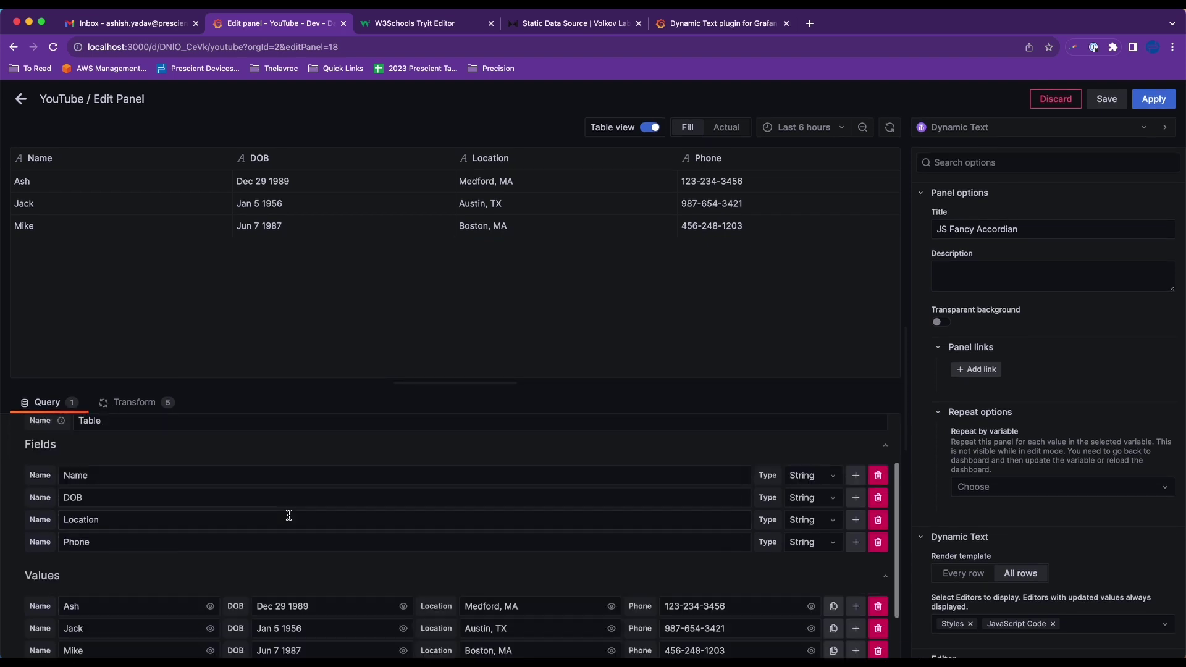
pyautogui.scroll(-2, 288, 515)
pyautogui.scroll(3, 288, 515)
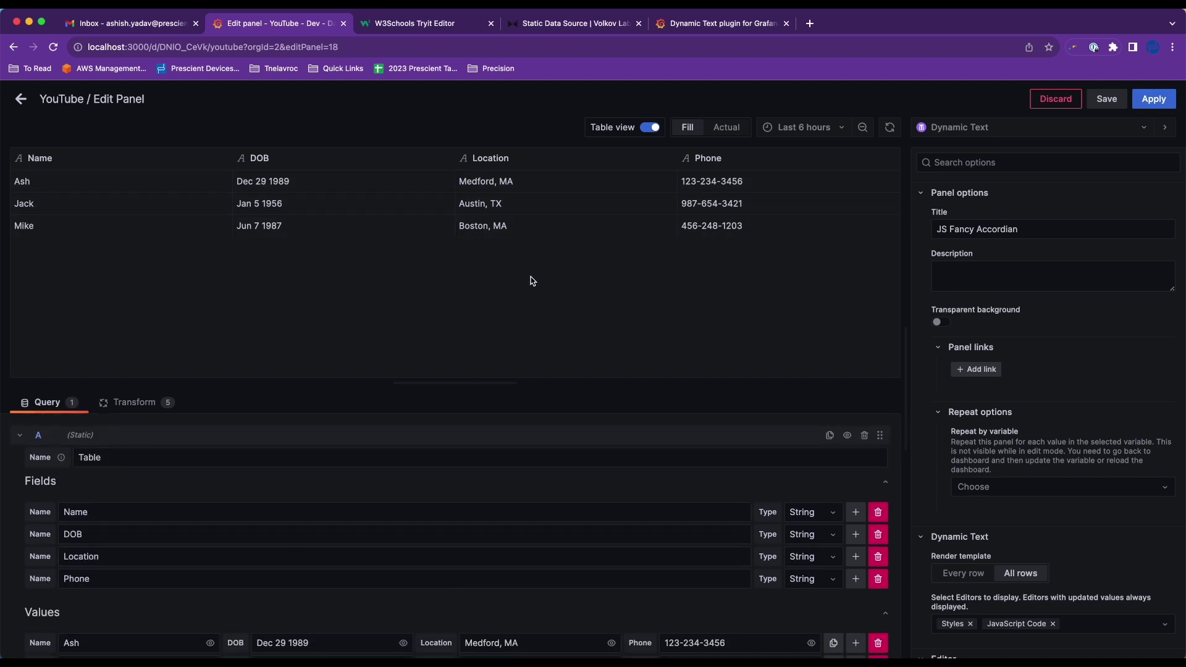
pyautogui.scroll(3, 544, 501)
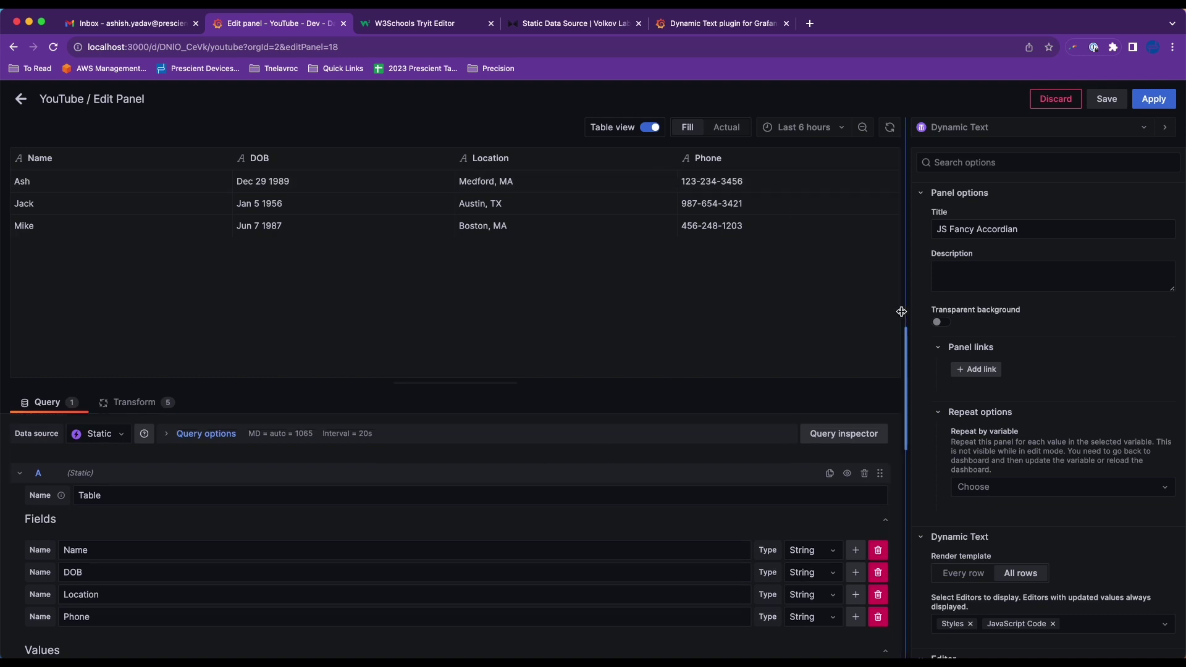
# - Scroll the options pane down to the Content template, JavaScript Code and CSS Styles editors
pyautogui.scroll(-5, 1050, 333)
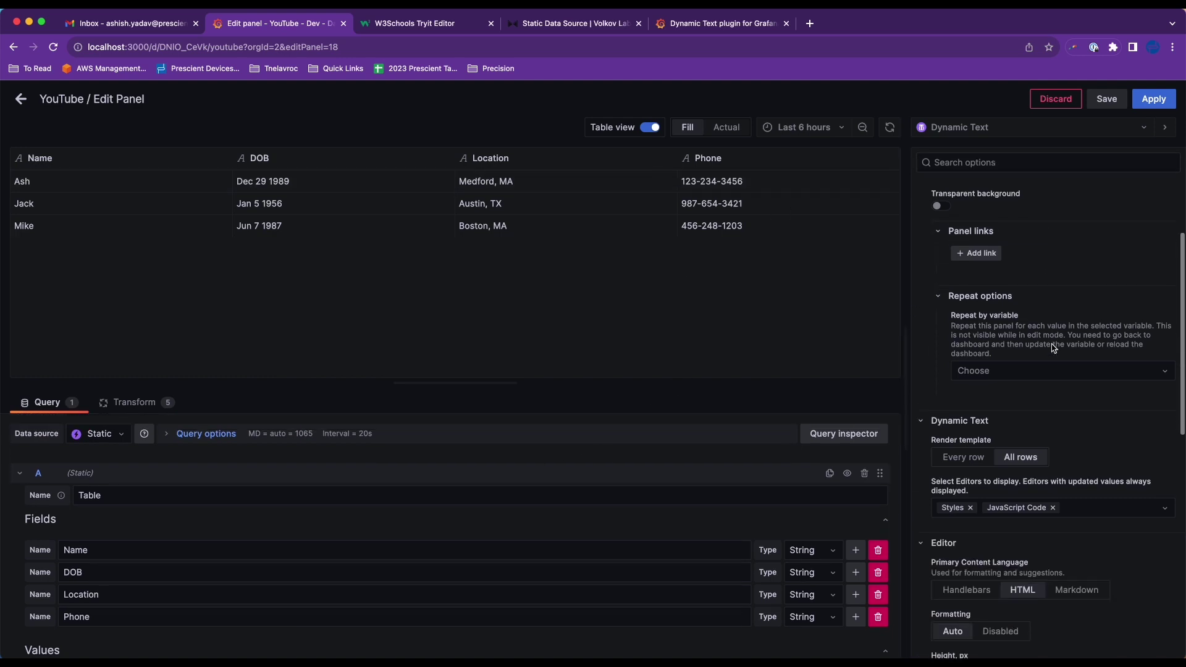
pyautogui.scroll(-1, 1057, 353)
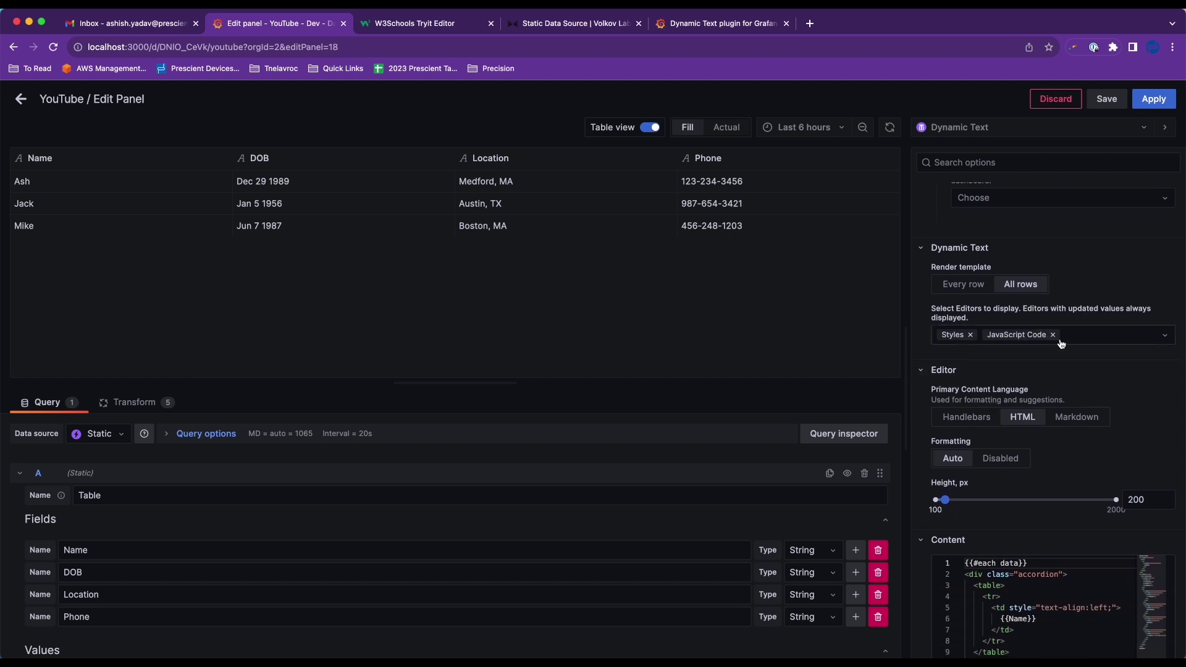
pyautogui.scroll(-3, 1050, 339)
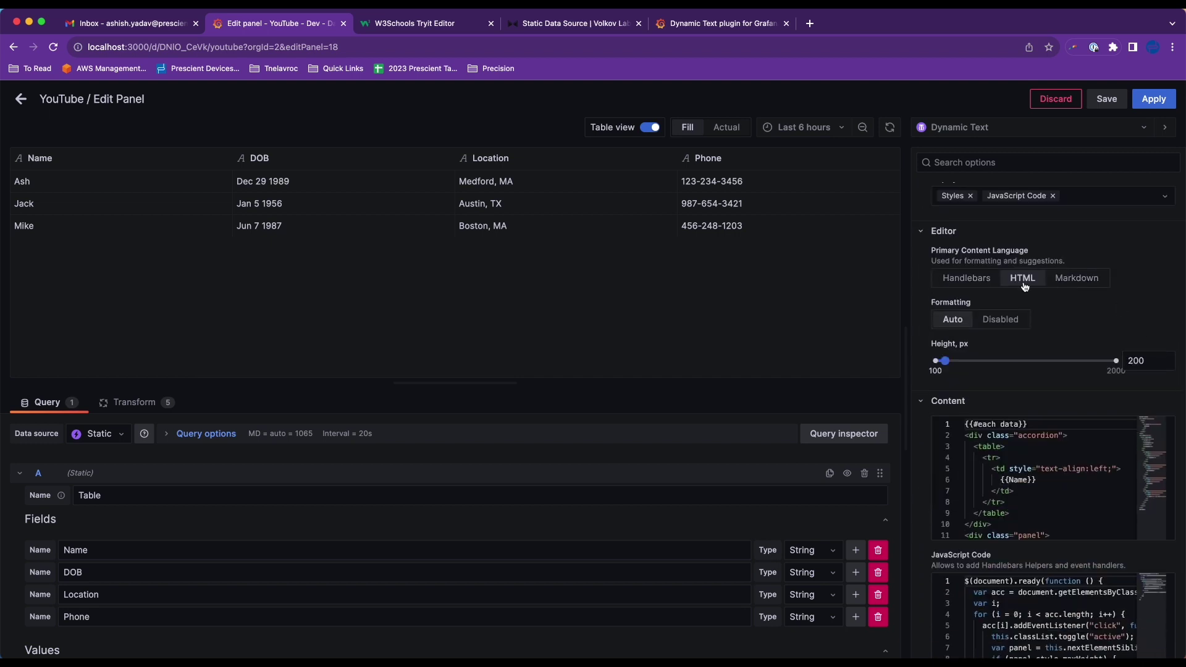
pyautogui.scroll(-2, 1000, 302)
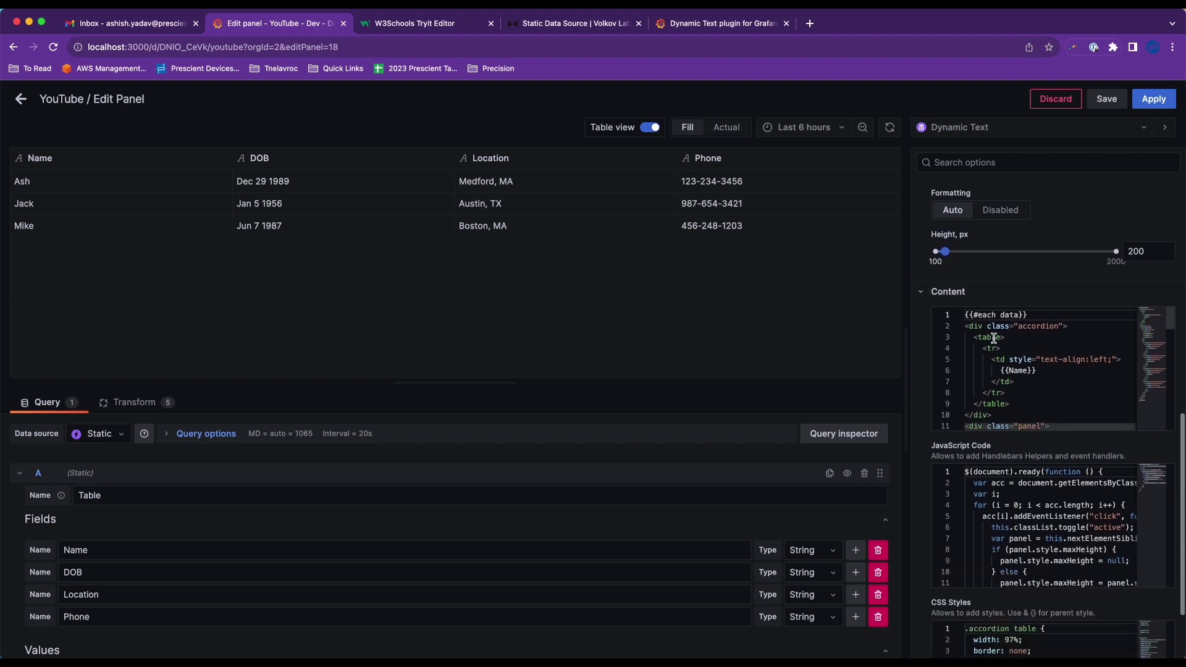
# - Review the W3Schools example's body markup of three Section buttons and their panels
pyautogui.click(372, 26)
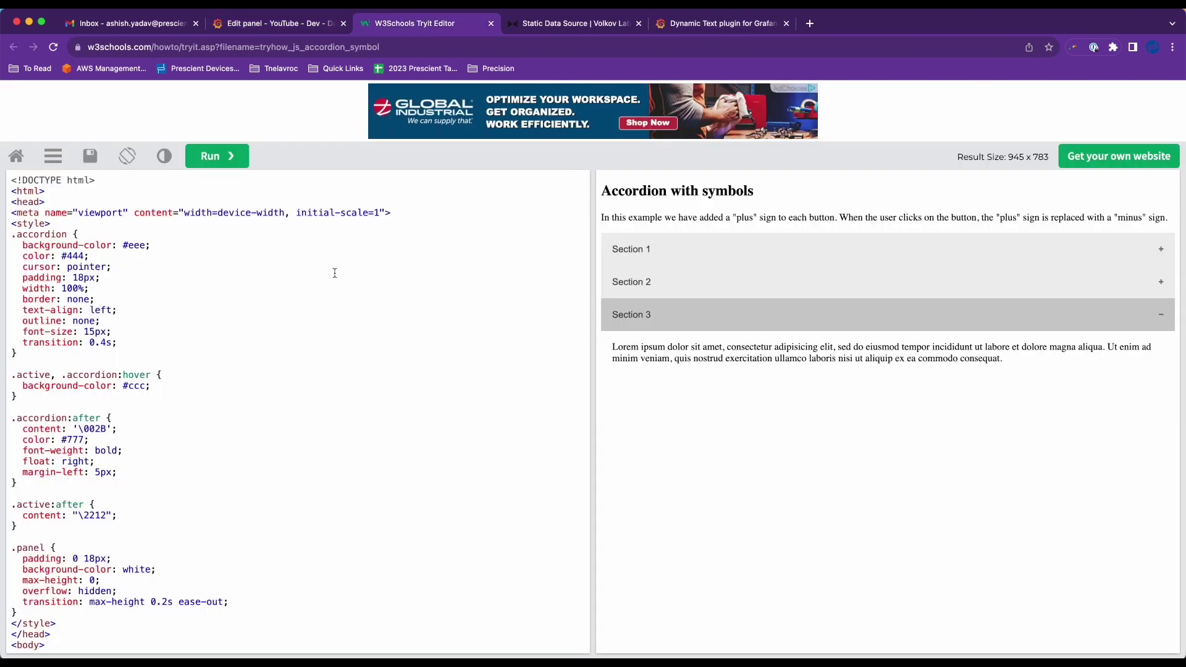
pyautogui.scroll(-2, 182, 489)
pyautogui.moveTo(182, 375); pyautogui.dragTo(182, 560)
pyautogui.scroll(-1, 338, 504)
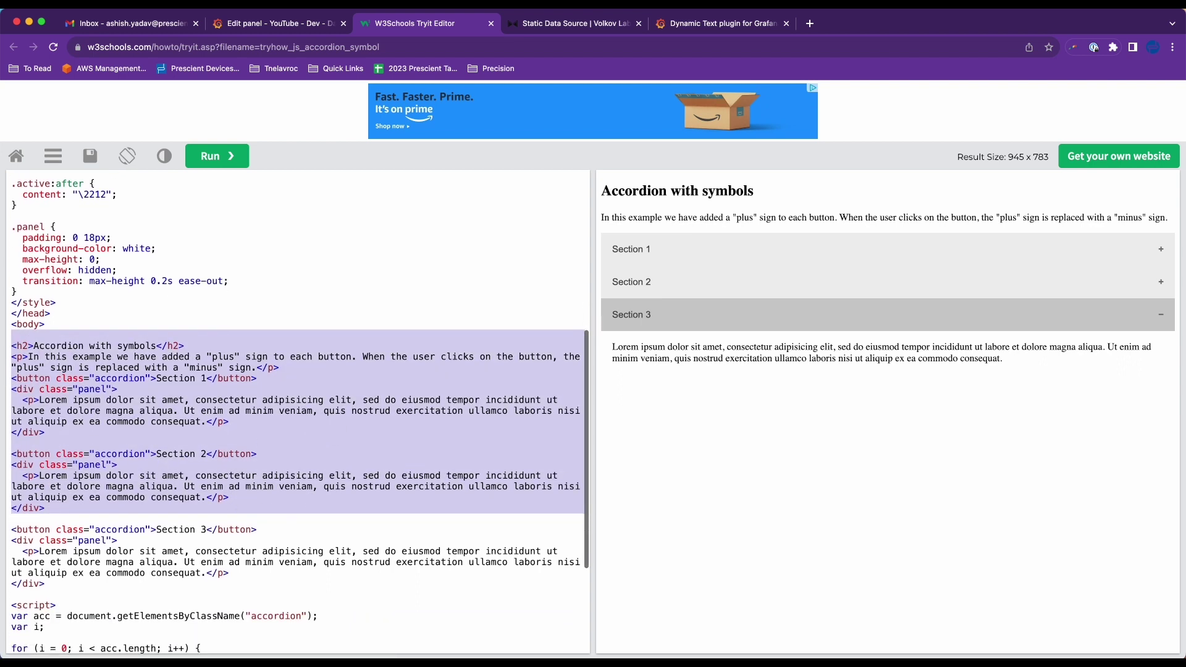
pyautogui.click(213, 316)
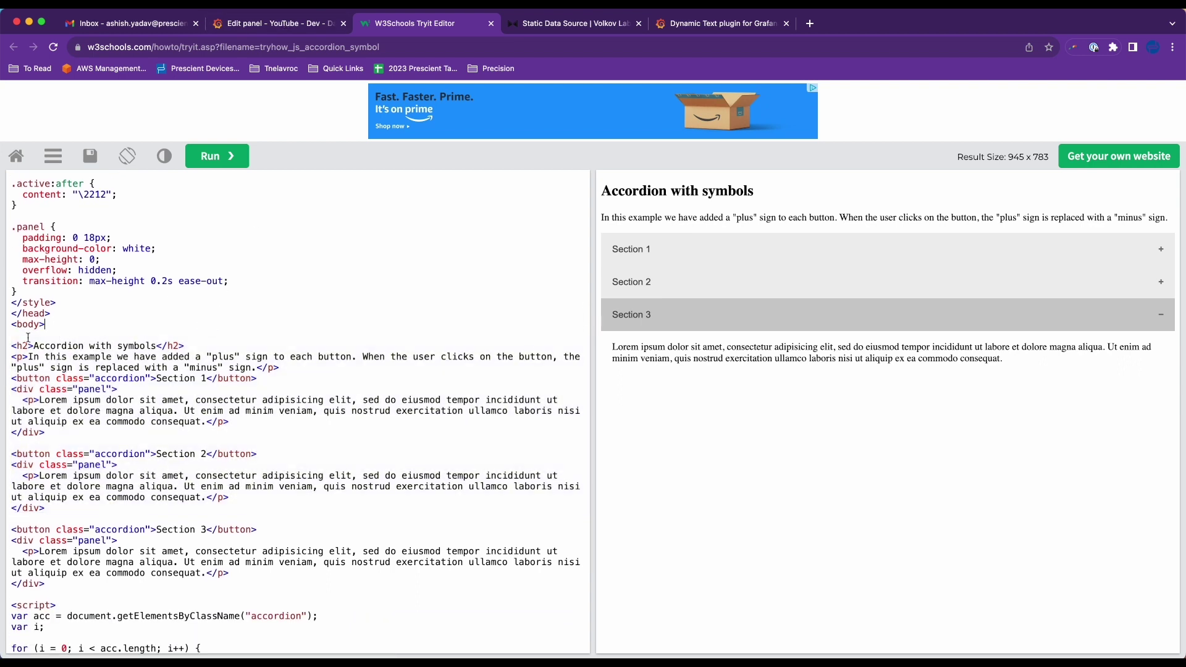
# - Back in Grafana, examine the accordion markup in the Content HTML template
pyautogui.click(291, 24)
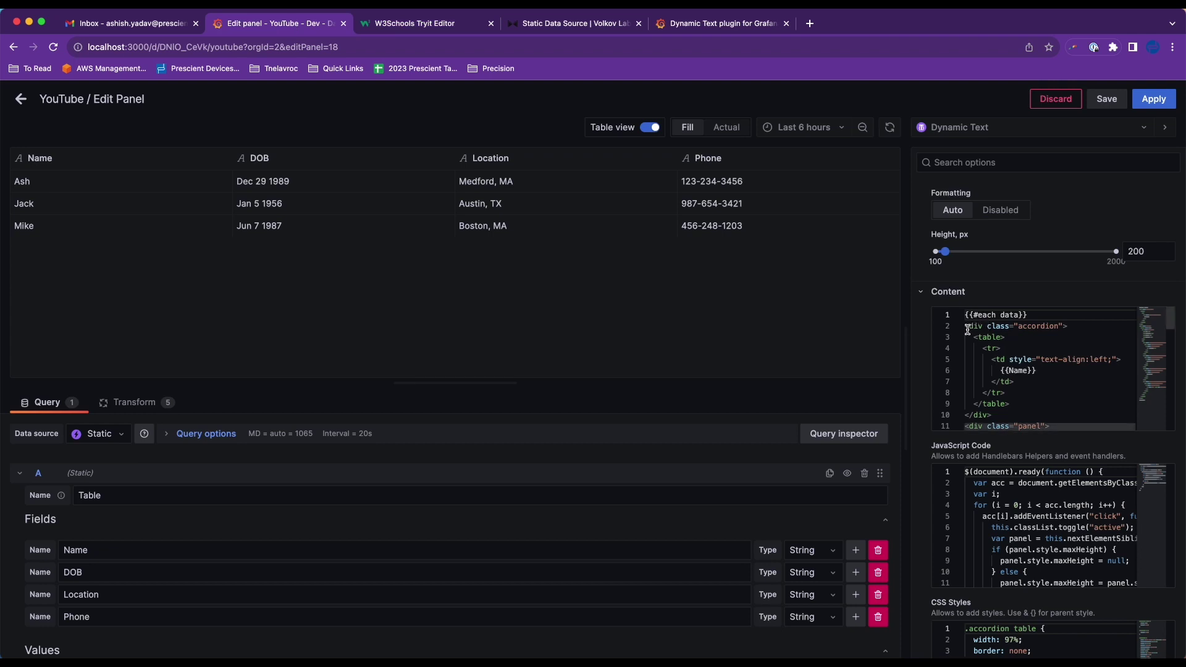
pyautogui.moveTo(968, 329); pyautogui.dragTo(1054, 389)
pyautogui.click(1058, 389)
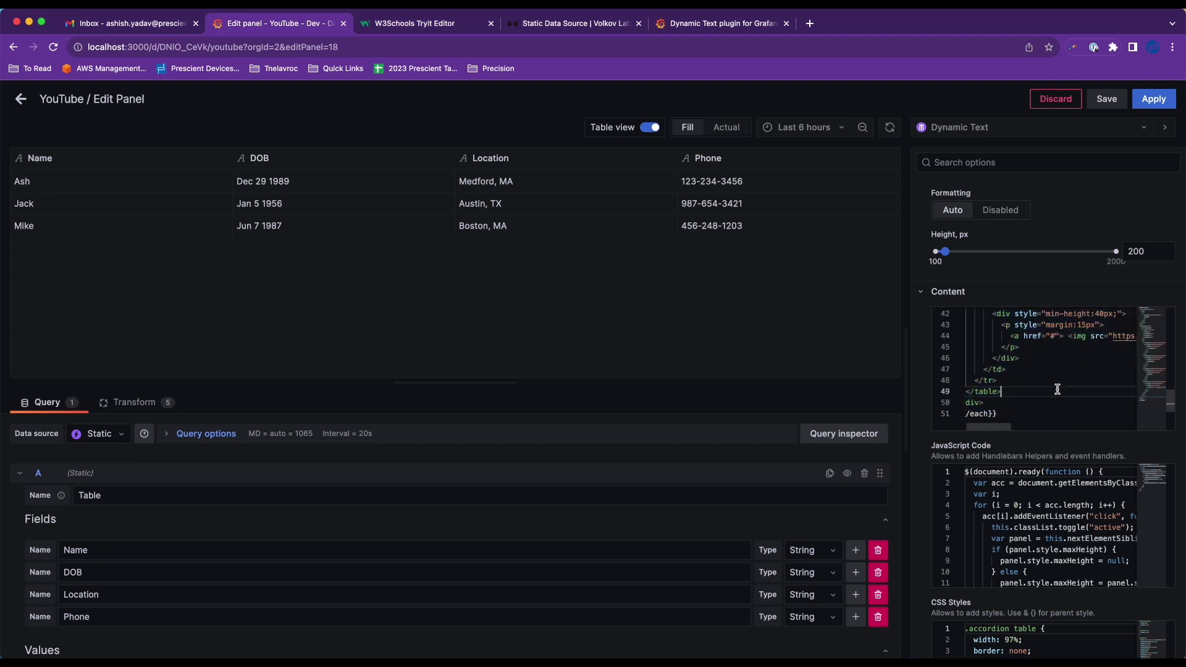
pyautogui.scroll(10, 1057, 389)
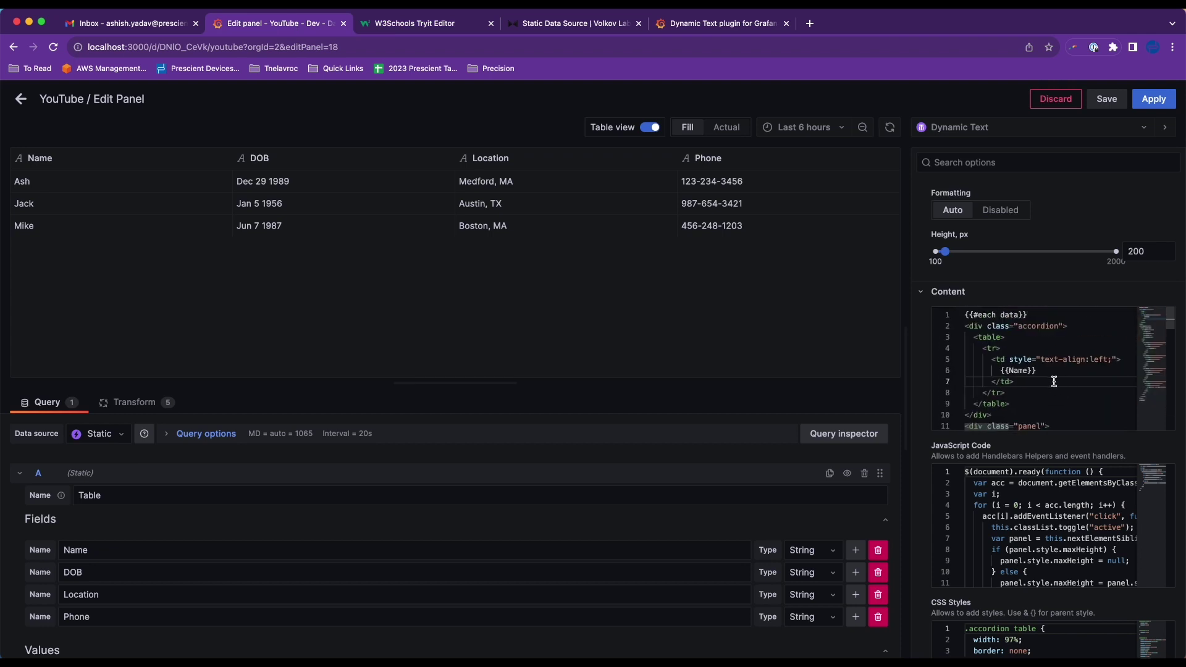
pyautogui.click(1059, 388)
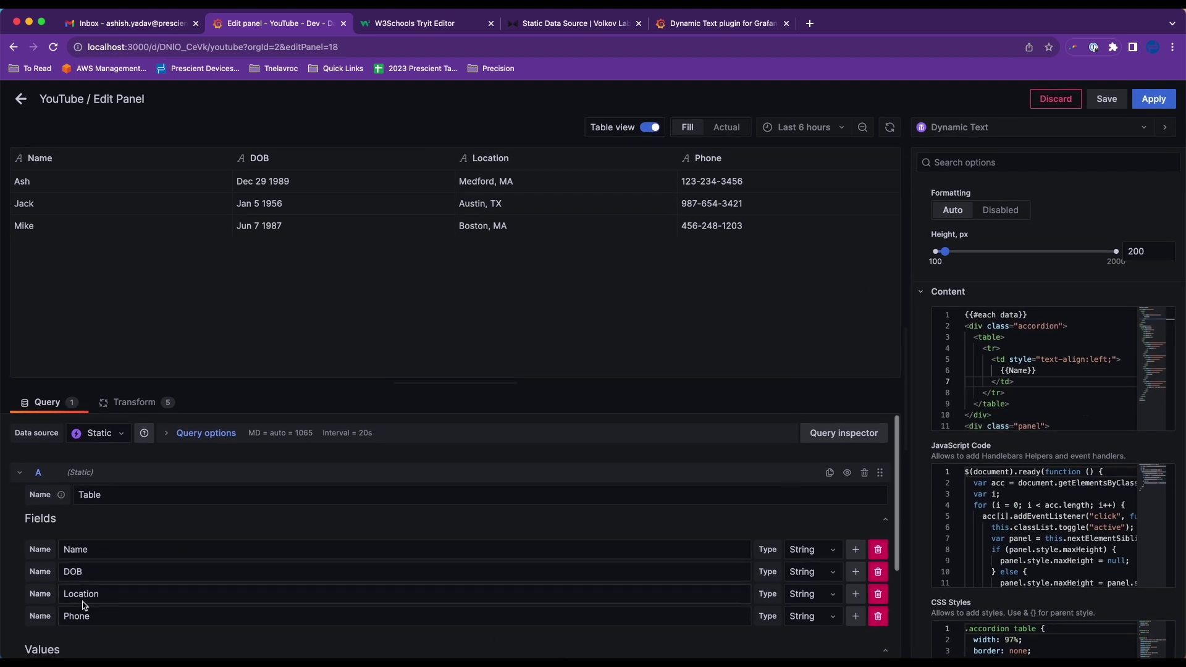
pyautogui.scroll(-3, 247, 617)
pyautogui.scroll(3, 456, 574)
pyautogui.scroll(-3, 482, 571)
pyautogui.scroll(3, 502, 570)
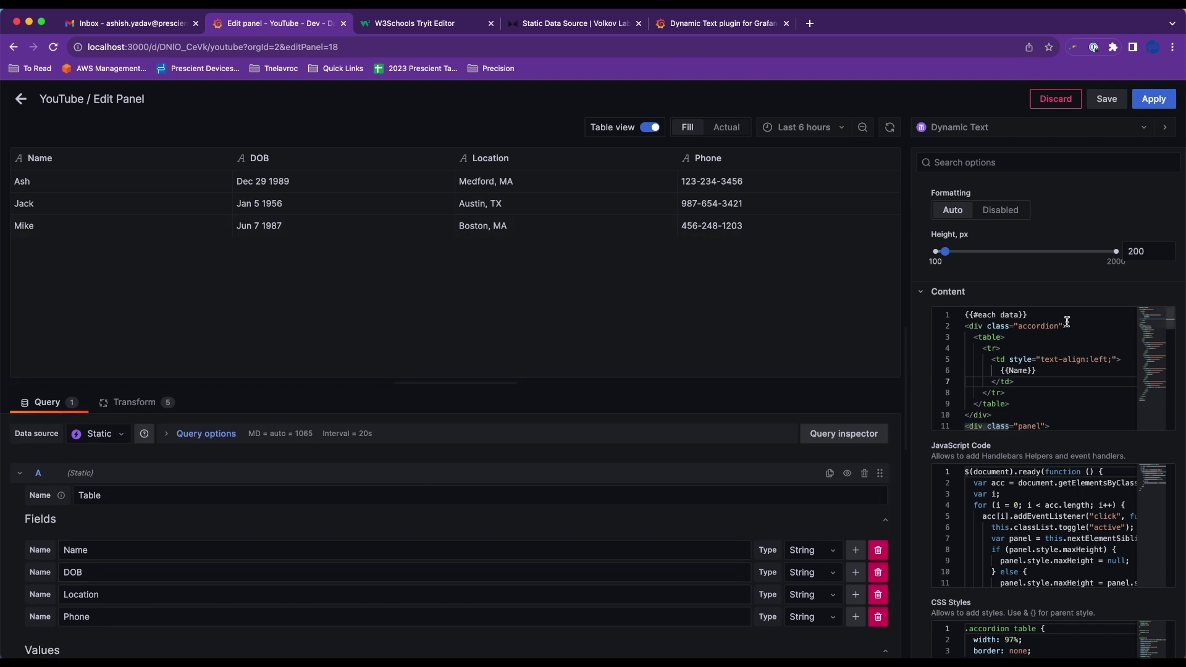
# - Highlight the {{#each data}} loop and {{Name}} placeholder, then turn Table view off
pyautogui.moveTo(1038, 314); pyautogui.dragTo(956, 313)
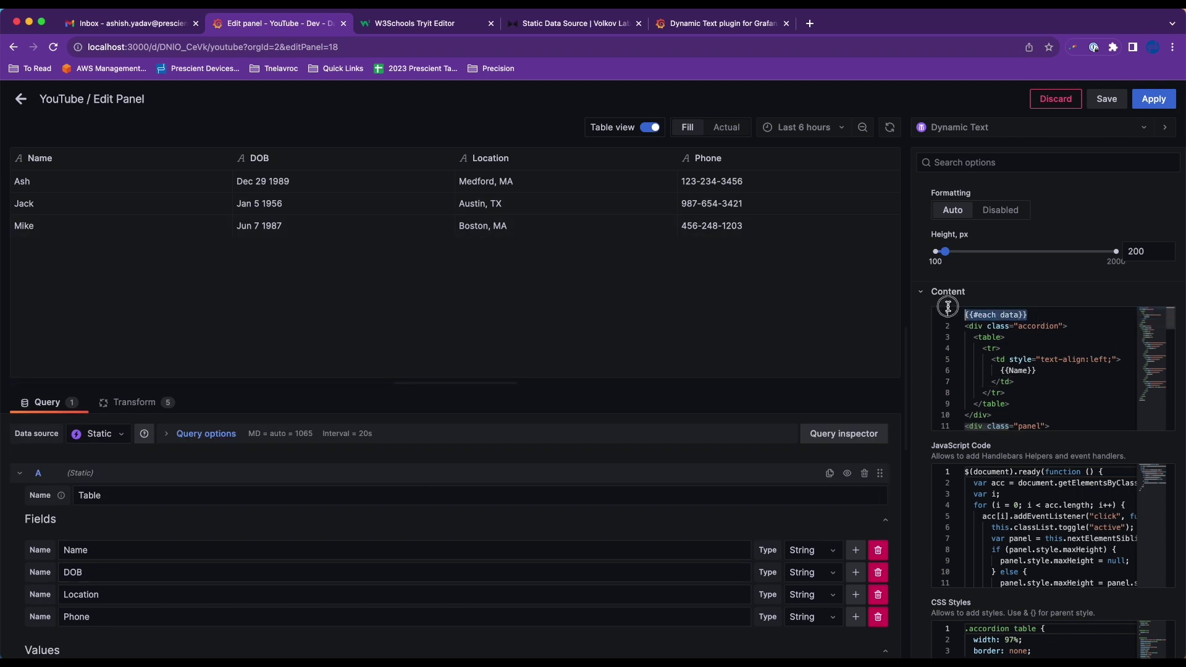
pyautogui.click(1013, 319)
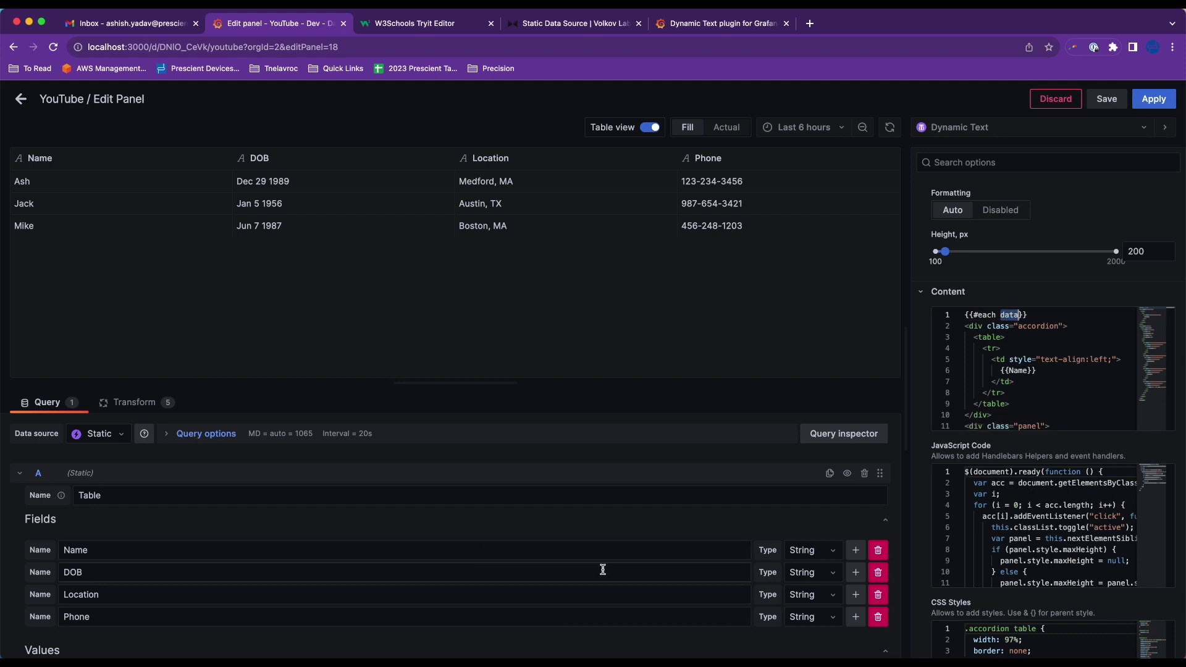
pyautogui.moveTo(1036, 313); pyautogui.dragTo(960, 313)
pyautogui.click(1002, 313)
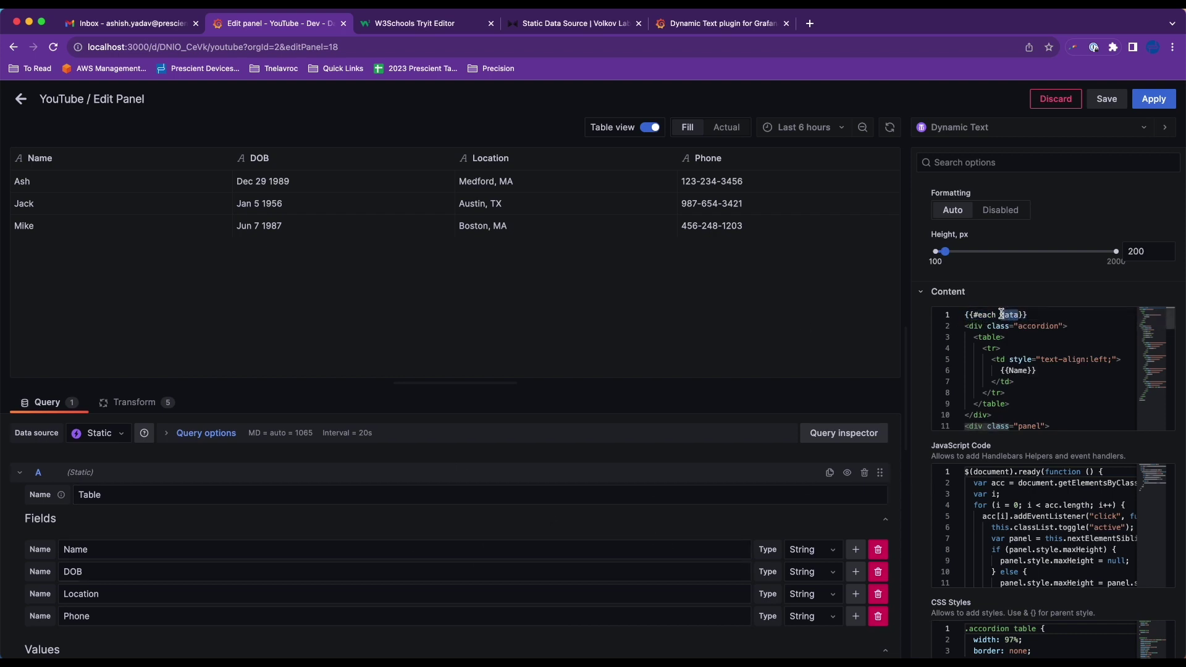
pyautogui.click(1015, 371)
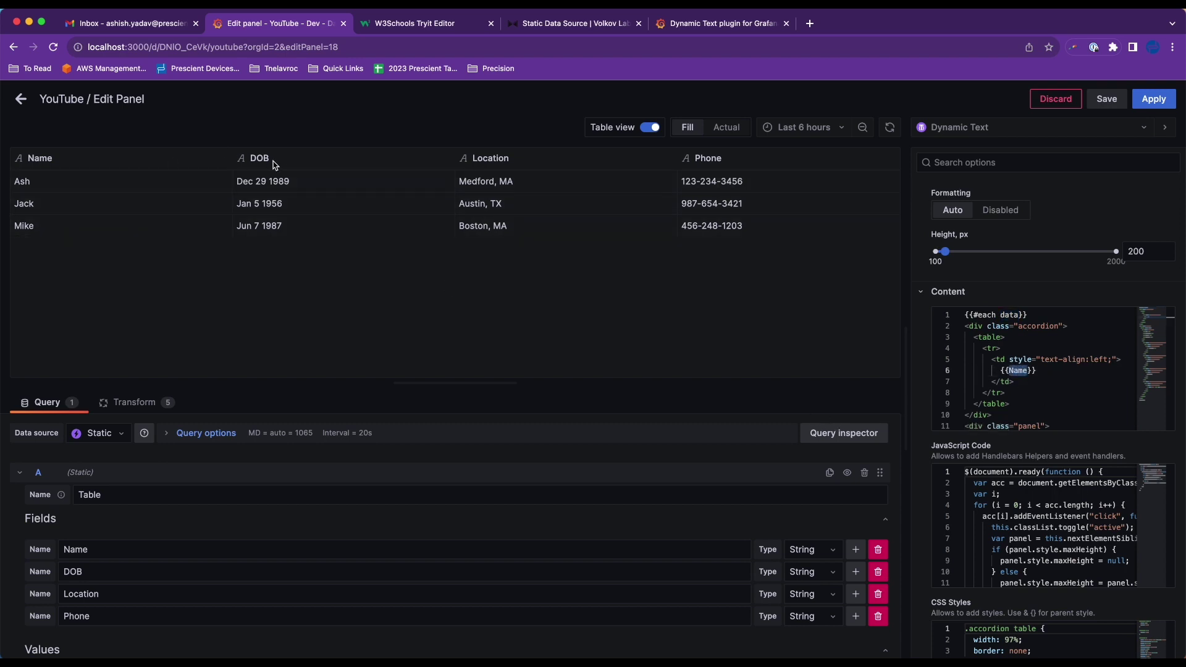
pyautogui.moveTo(1022, 360)
pyautogui.scroll(-5, 1019, 340)
pyautogui.scroll(5, 1017, 353)
pyautogui.click(650, 127)
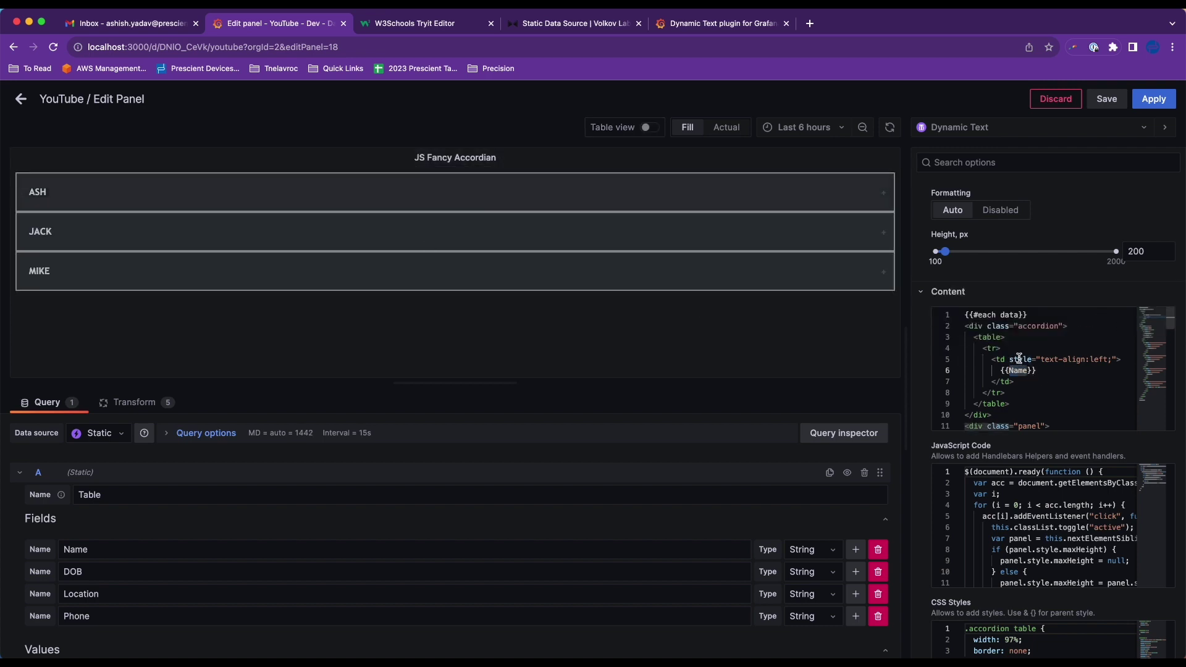
pyautogui.click(999, 358)
pyautogui.moveTo(982, 356); pyautogui.dragTo(1027, 399)
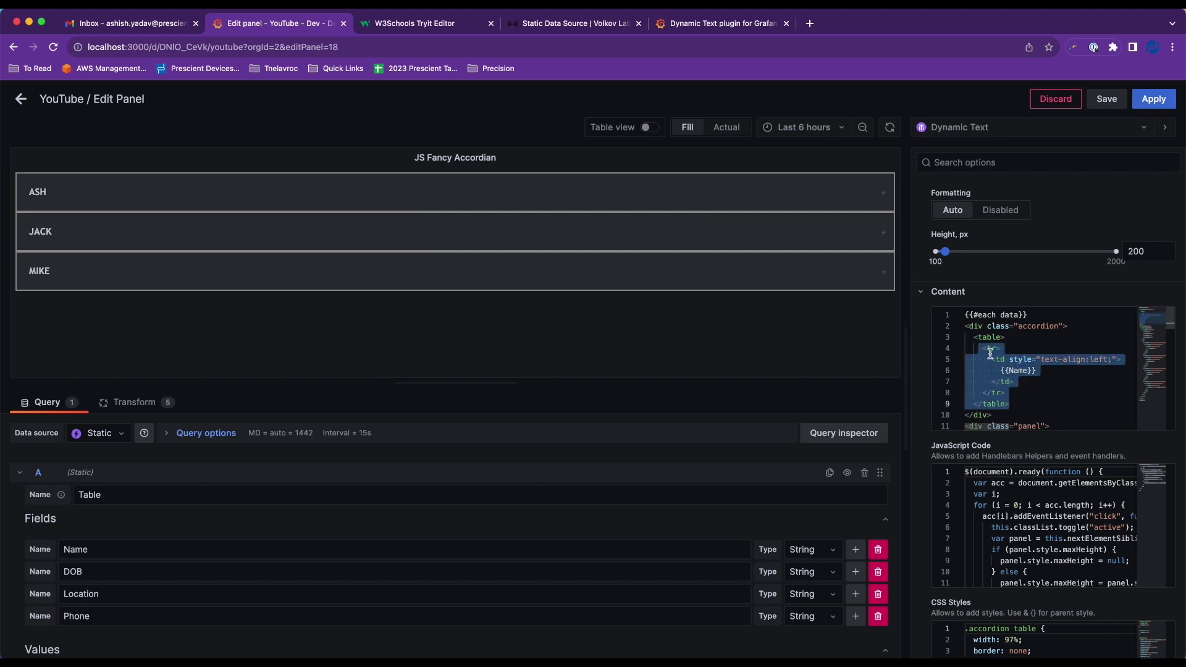
pyautogui.click(973, 340)
pyautogui.moveTo(973, 340); pyautogui.dragTo(1030, 400)
pyautogui.scroll(-2, 1030, 395)
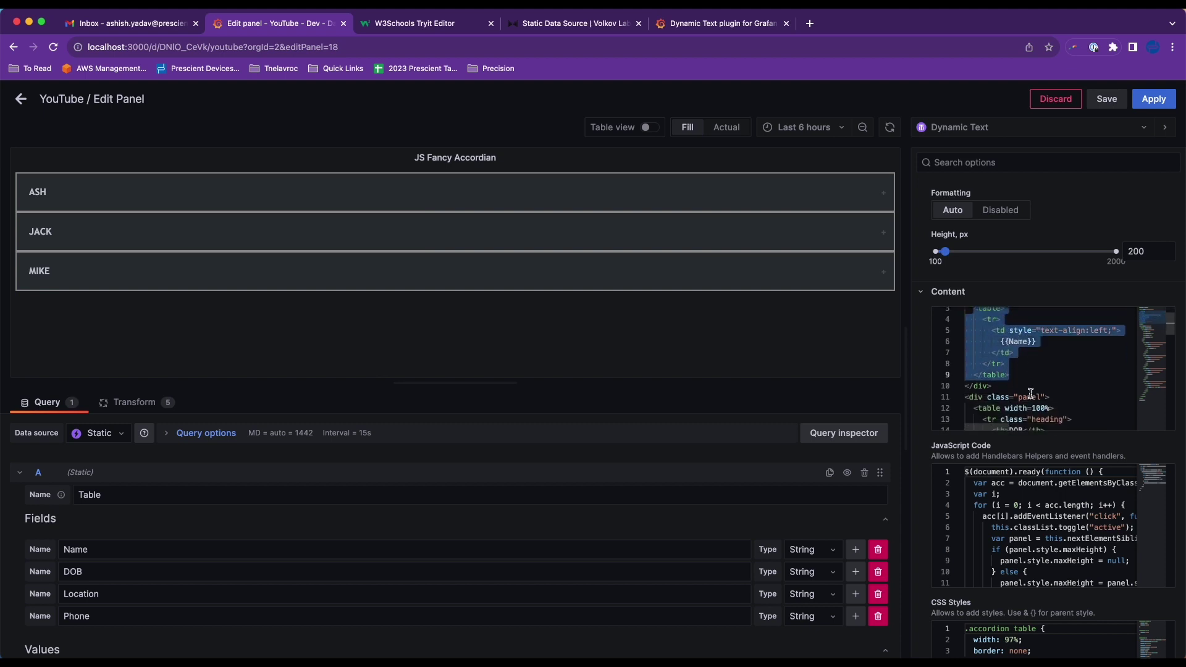
pyautogui.scroll(-1, 1030, 393)
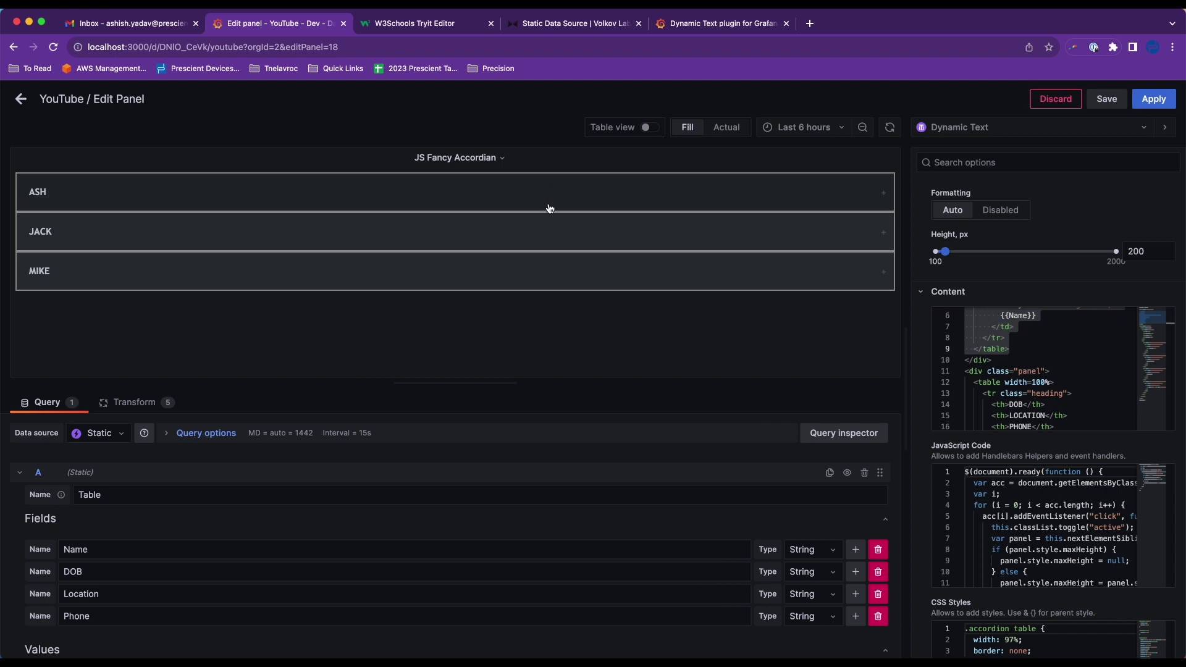
pyautogui.click(1039, 358)
pyautogui.scroll(-1, 1040, 358)
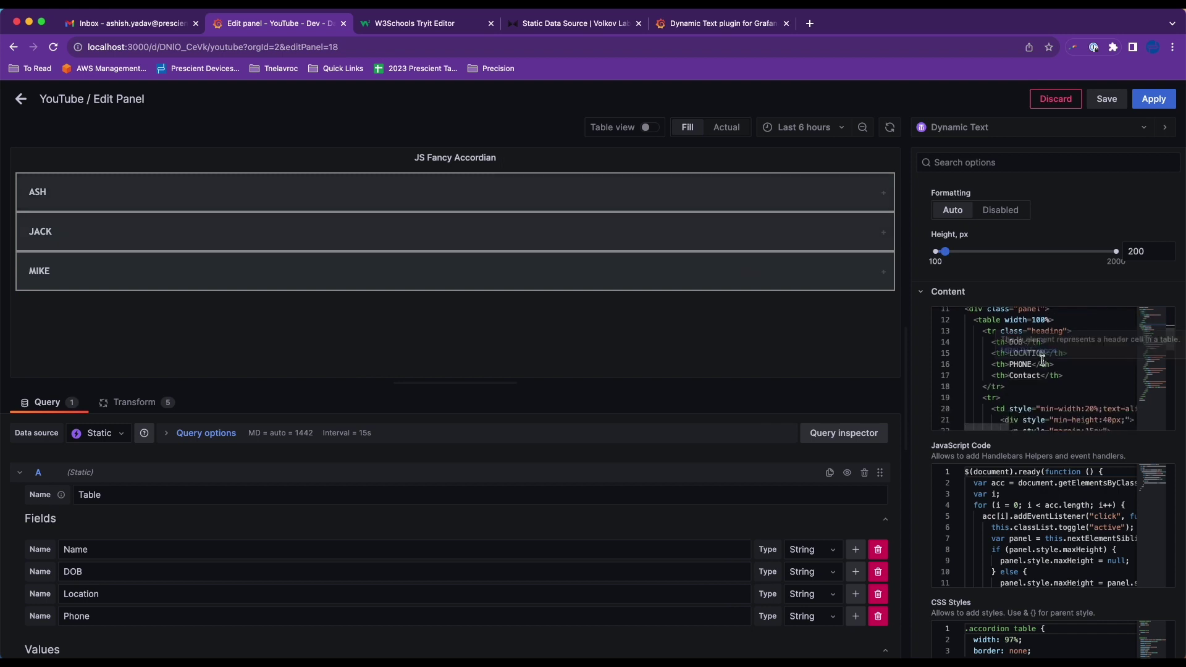
pyautogui.moveTo(983, 378); pyautogui.dragTo(973, 348)
pyautogui.scroll(-2, 1081, 414)
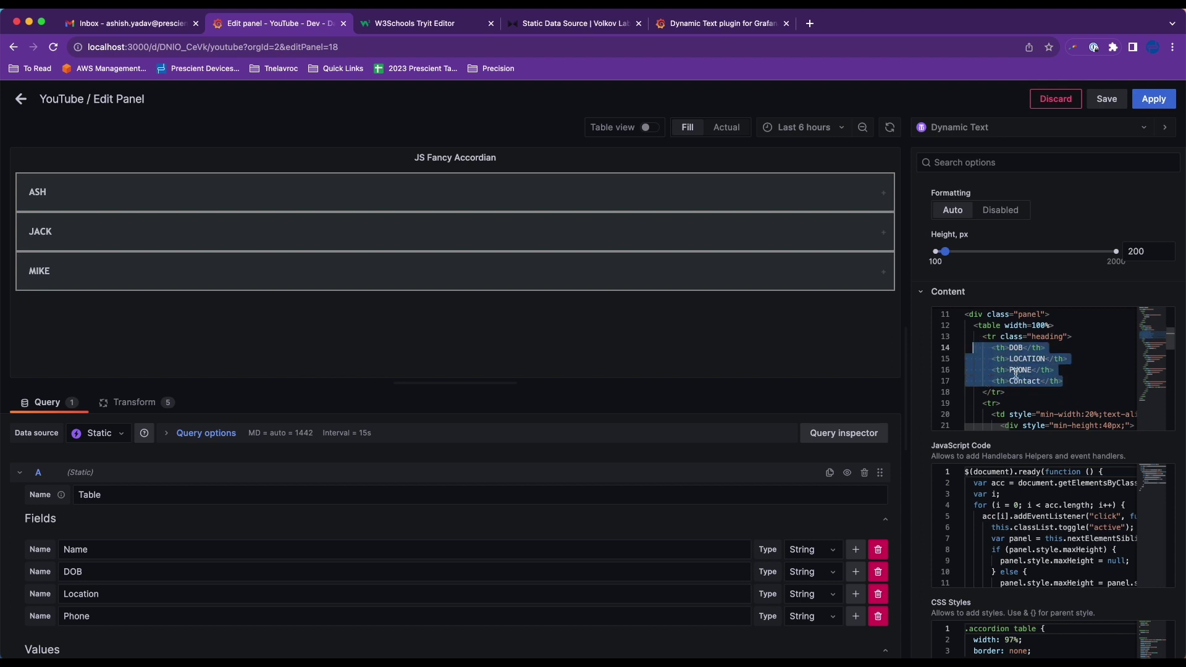
pyautogui.click(1067, 381)
pyautogui.scroll(4, 1066, 381)
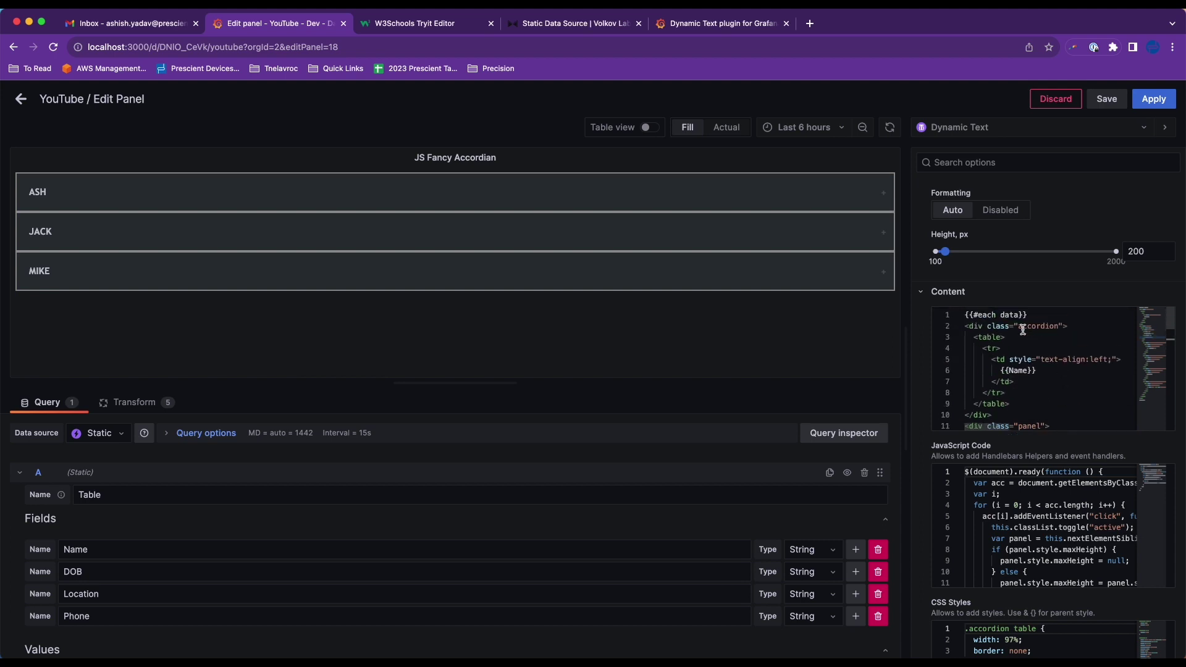
pyautogui.scroll(-5, 1024, 364)
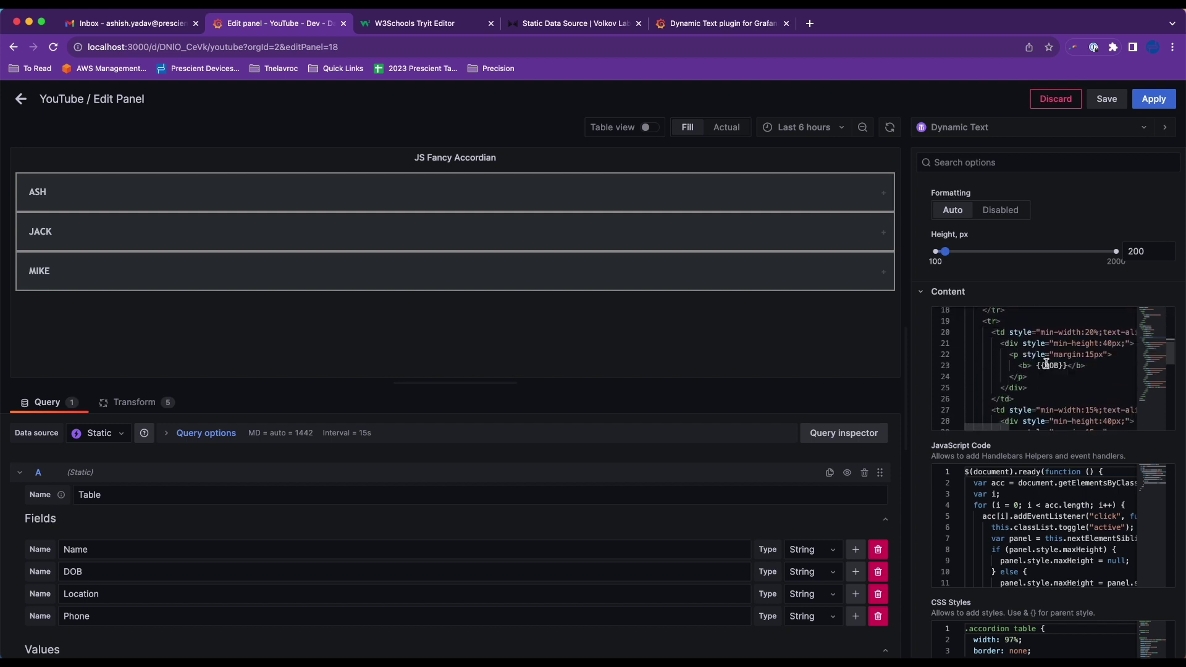
pyautogui.scroll(-3, 1046, 365)
pyautogui.scroll(-6, 1046, 368)
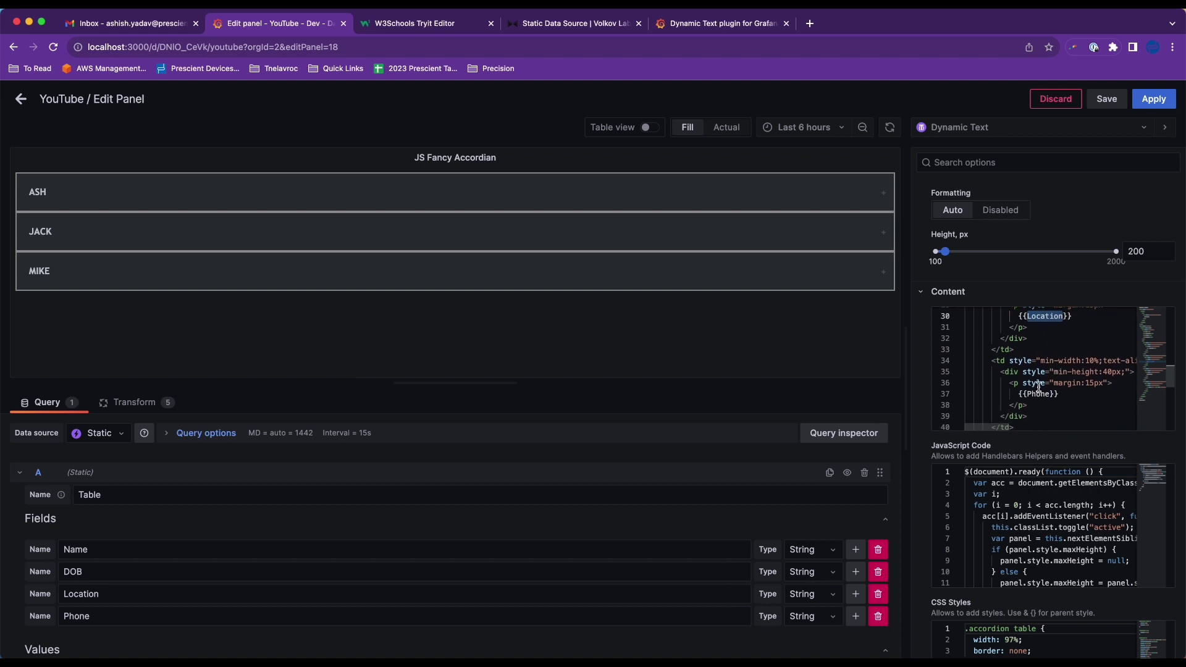
pyautogui.scroll(2, 1045, 365)
pyautogui.hscroll(10, 1072, 365)
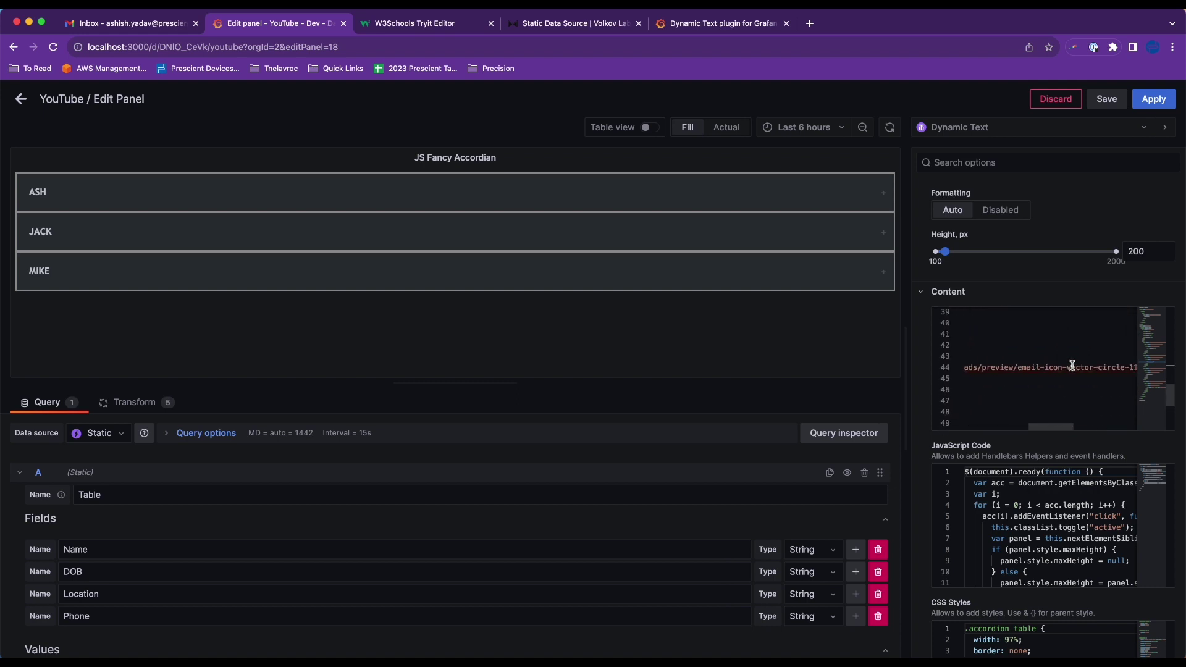
pyautogui.hscroll(-10, 1072, 366)
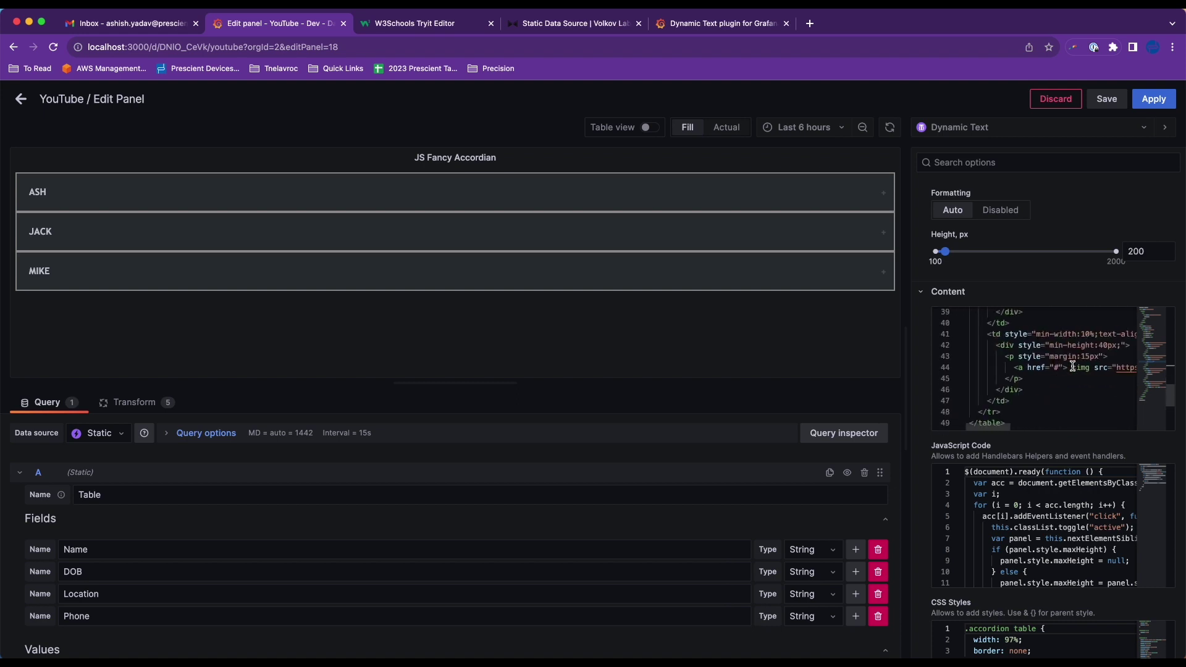
pyautogui.scroll(4, 1070, 366)
pyautogui.hscroll(-2, 1070, 366)
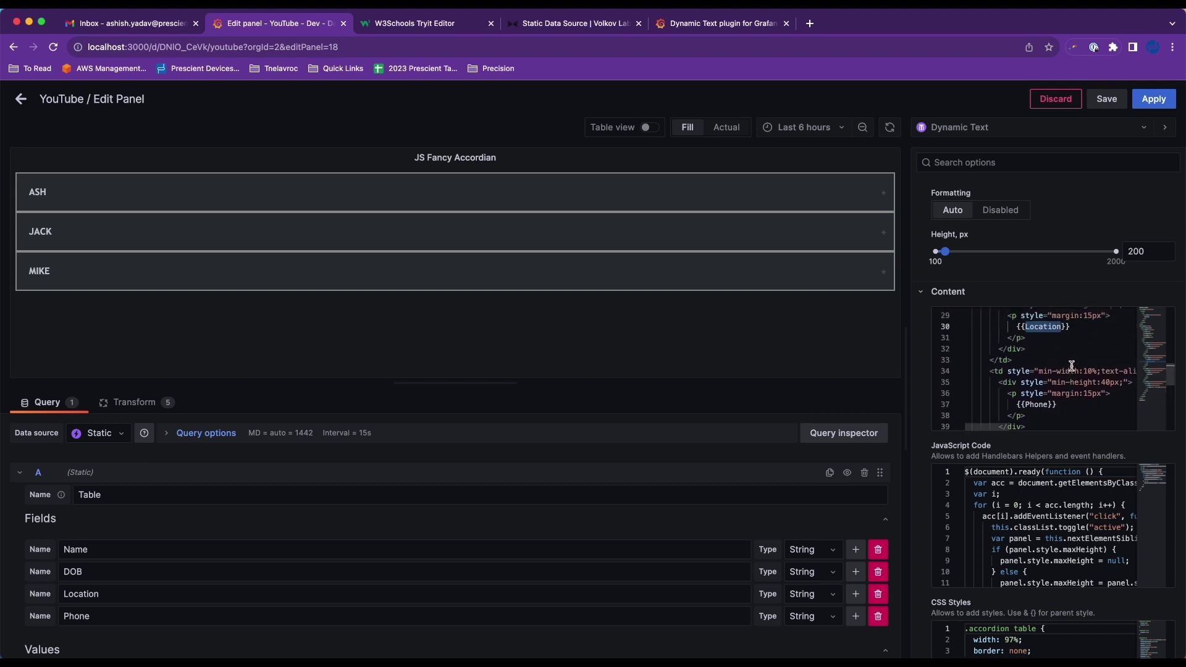
pyautogui.scroll(9, 1072, 365)
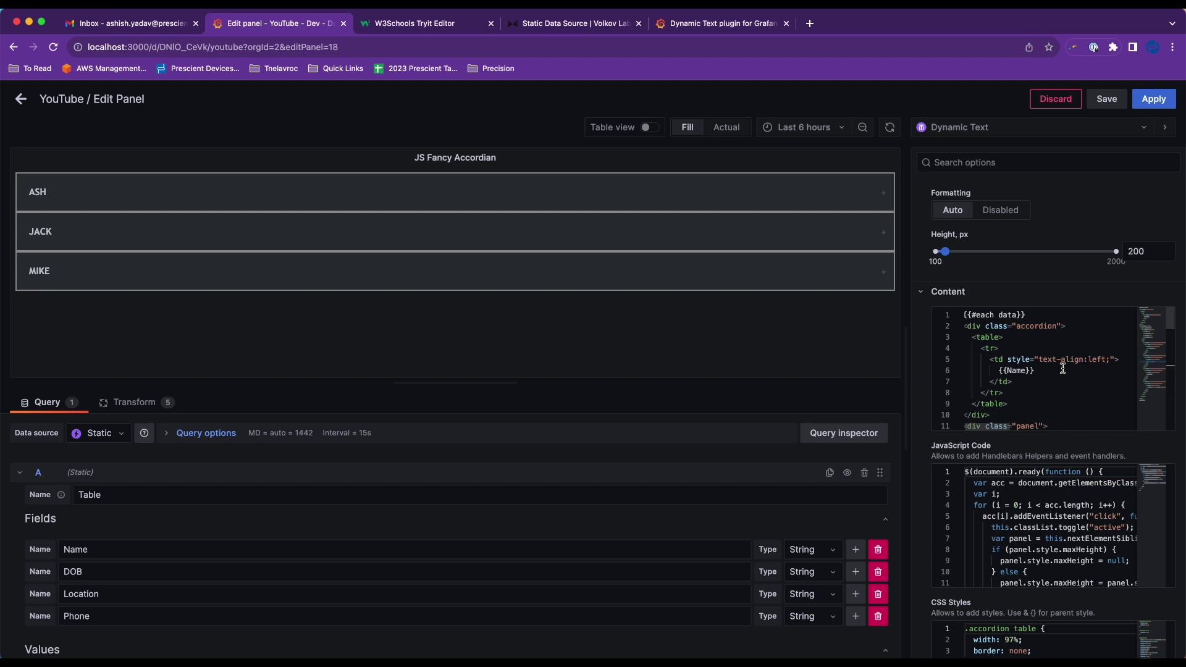
# - Review the JavaScript Code editor, comparing it briefly with the W3Schools example
pyautogui.scroll(-1, 1021, 462)
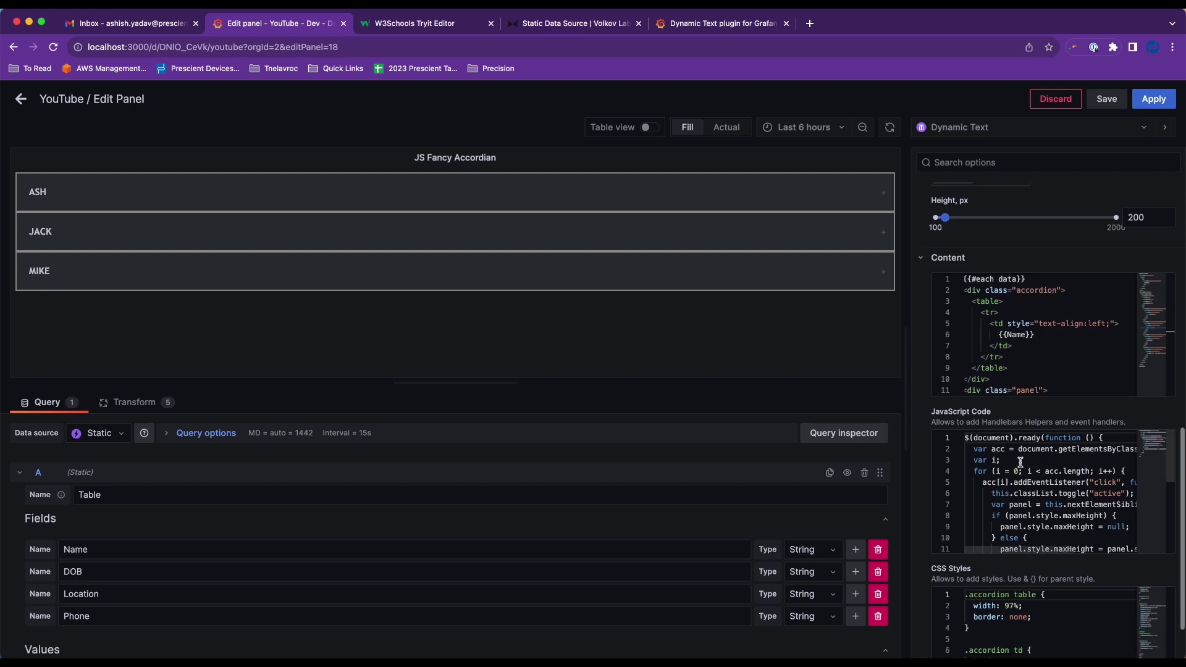
pyautogui.scroll(-3, 1020, 462)
pyautogui.scroll(3, 1026, 462)
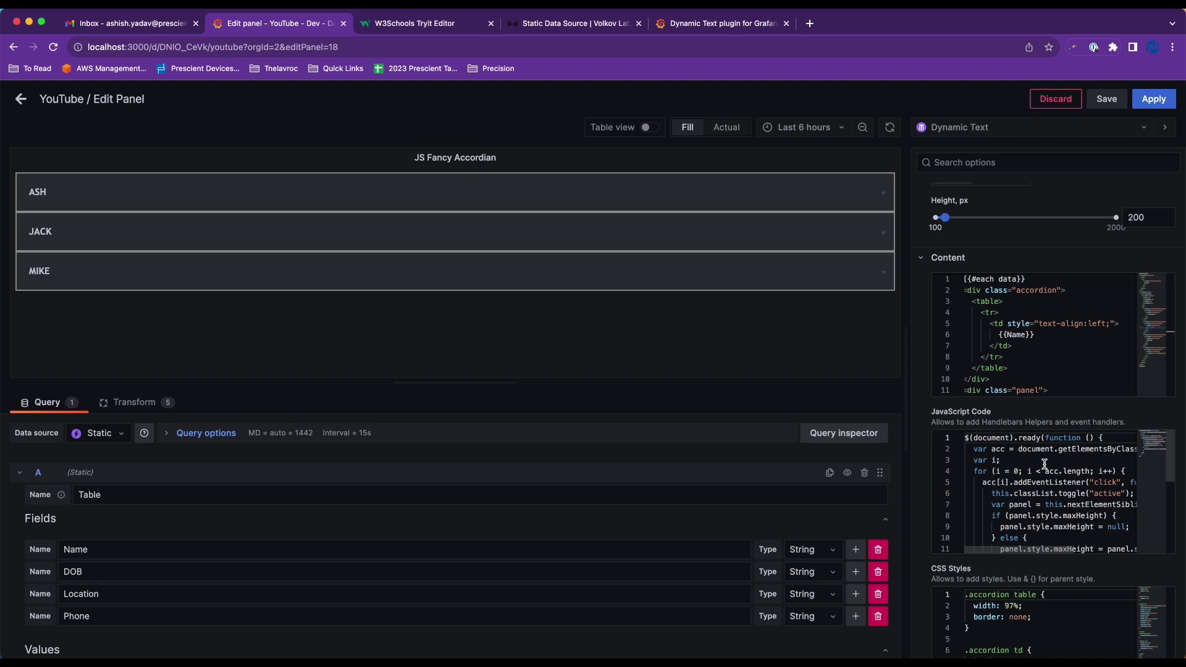
pyautogui.scroll(-3, 1044, 464)
pyautogui.scroll(3, 1044, 464)
pyautogui.click(425, 28)
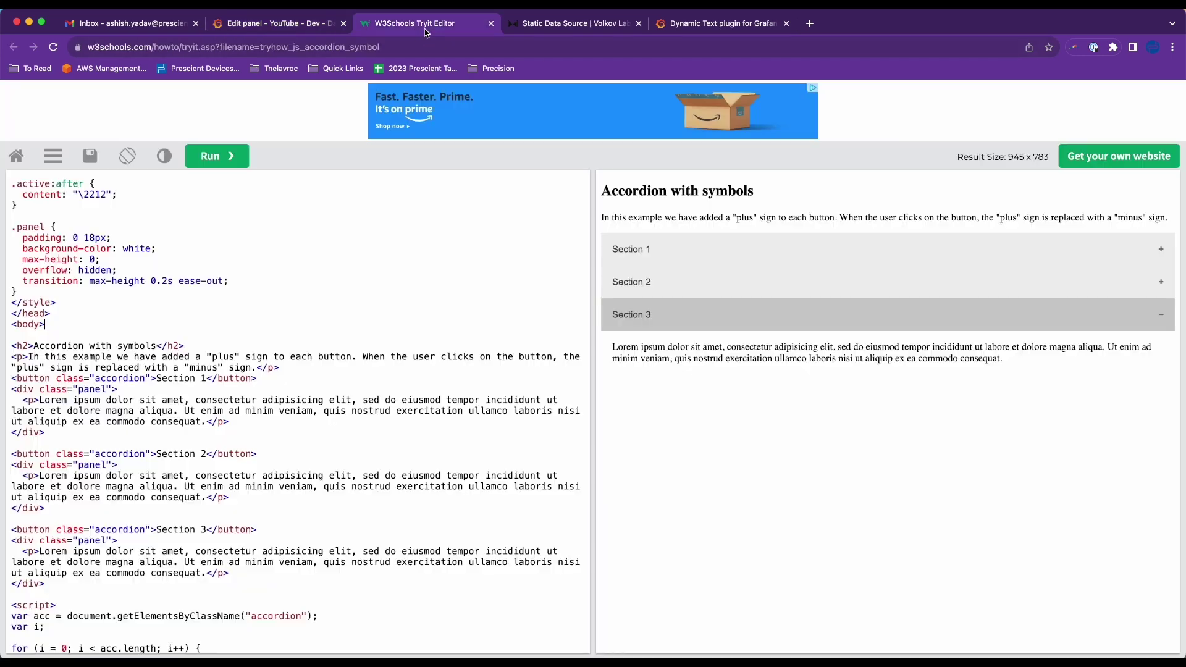
pyautogui.click(334, 28)
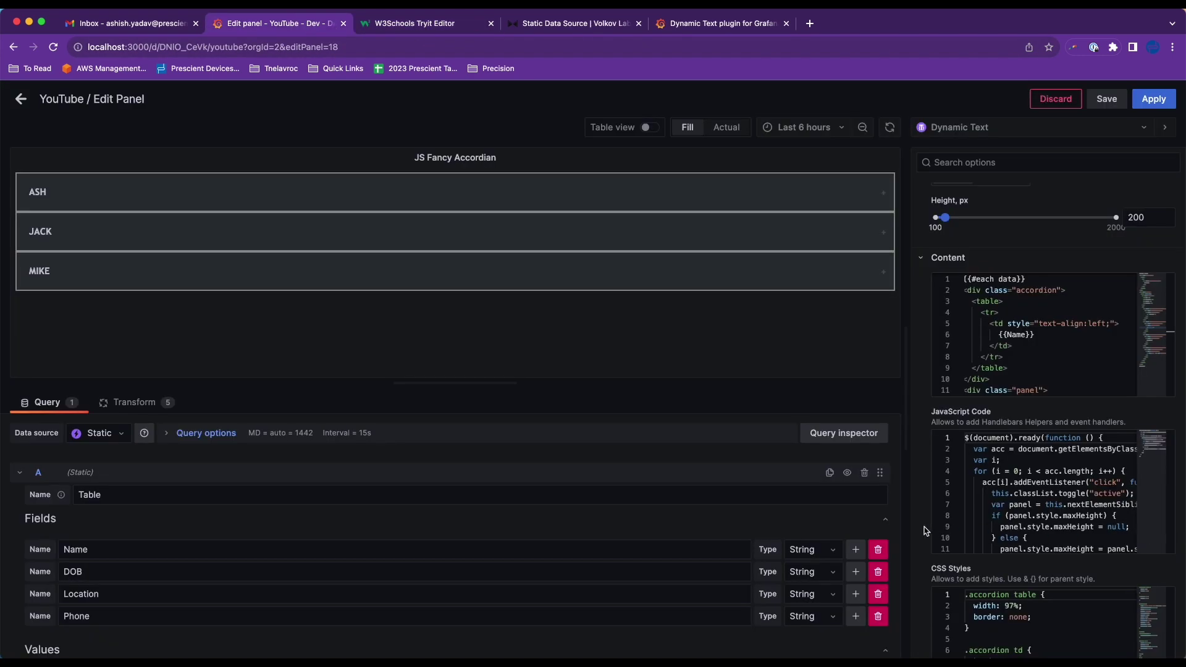
# - Scroll through the CSS Styles editor and apply the panel changes
pyautogui.scroll(-2, 926, 531)
pyautogui.scroll(-5, 1037, 559)
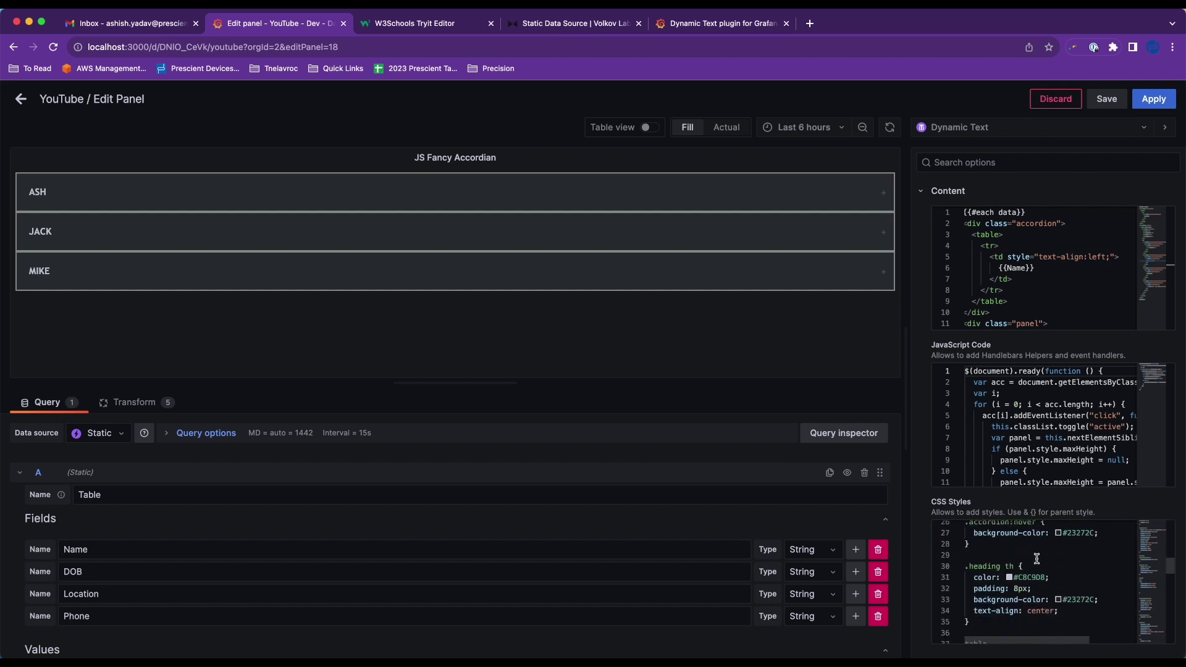
pyautogui.scroll(-6, 1037, 559)
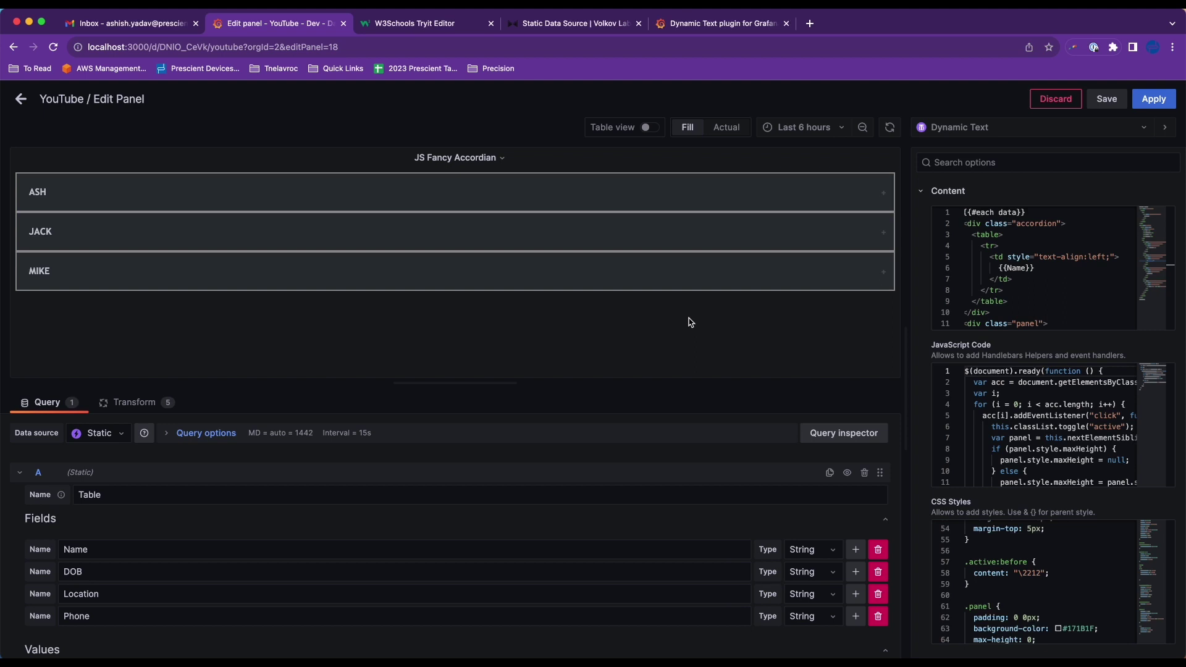
pyautogui.scroll(-5, 1033, 582)
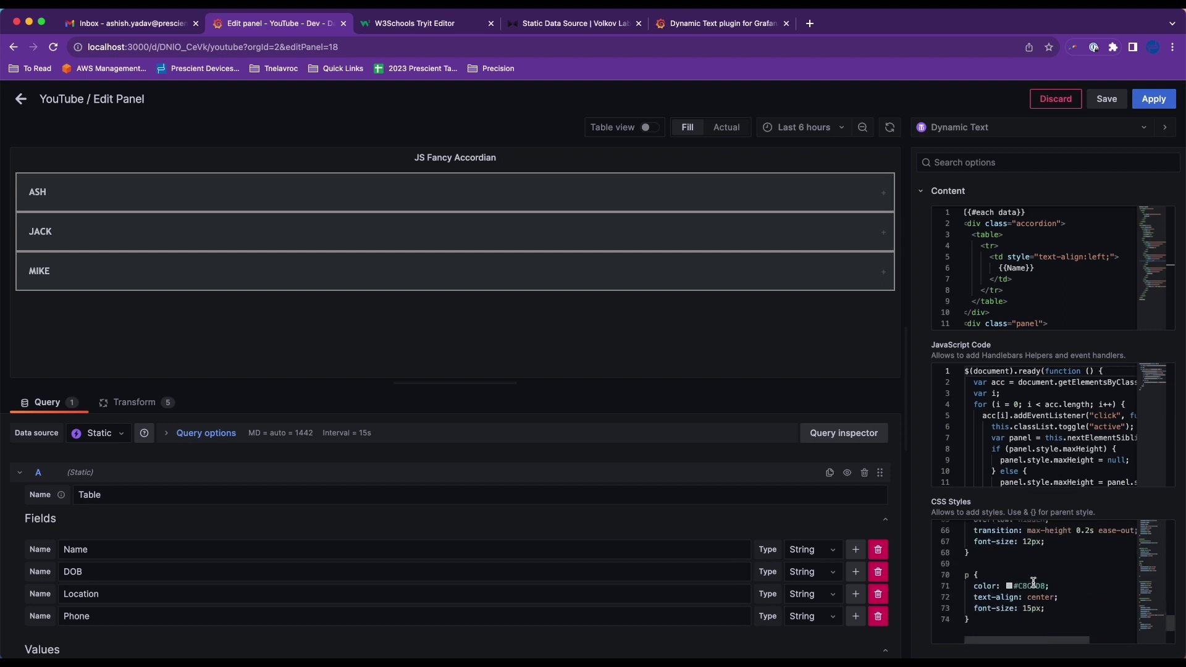
pyautogui.scroll(-1, 1032, 582)
pyautogui.scroll(20, 1033, 582)
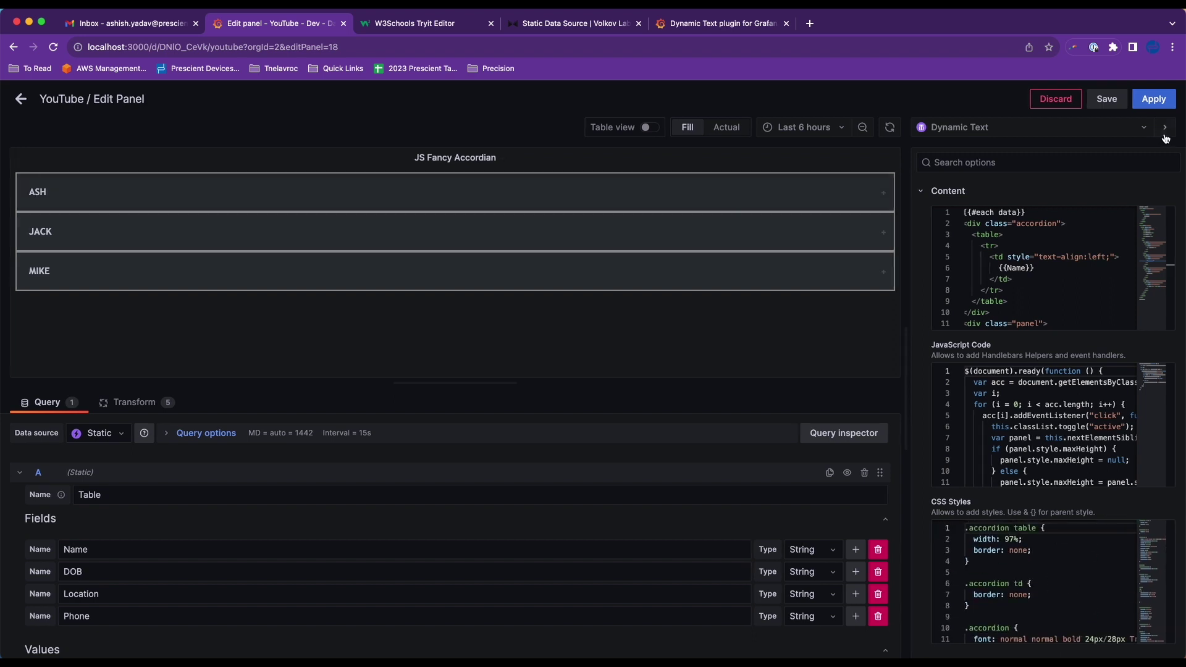
pyautogui.click(1160, 104)
pyautogui.click(351, 165)
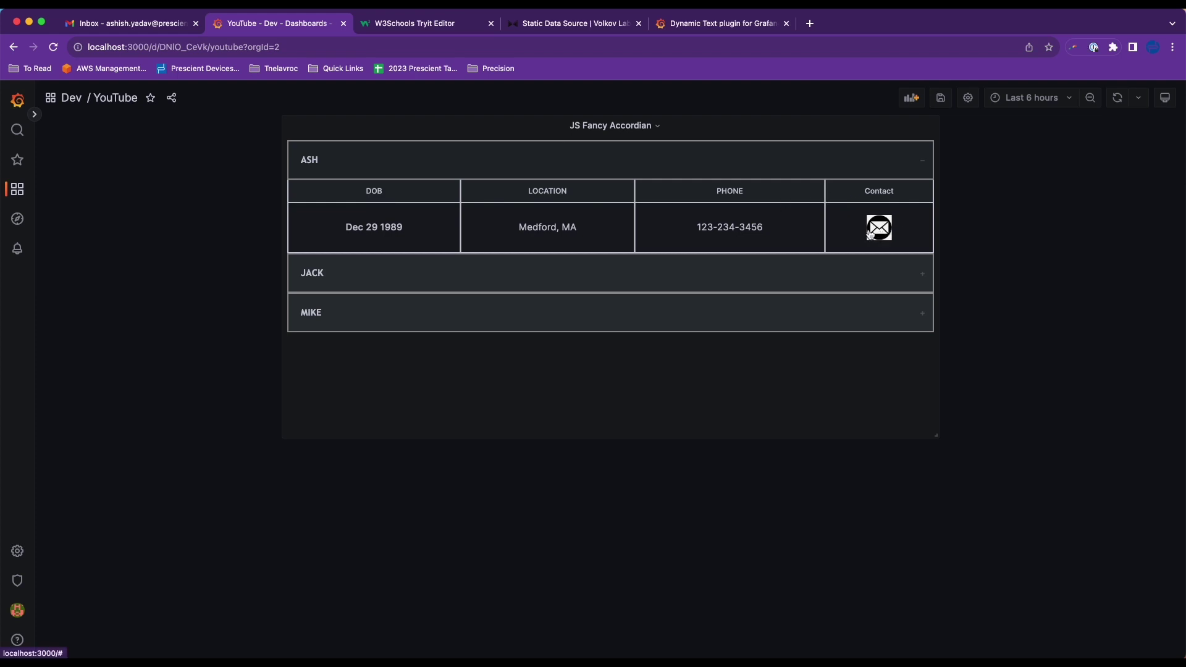
pyautogui.click(434, 168)
pyautogui.click(425, 204)
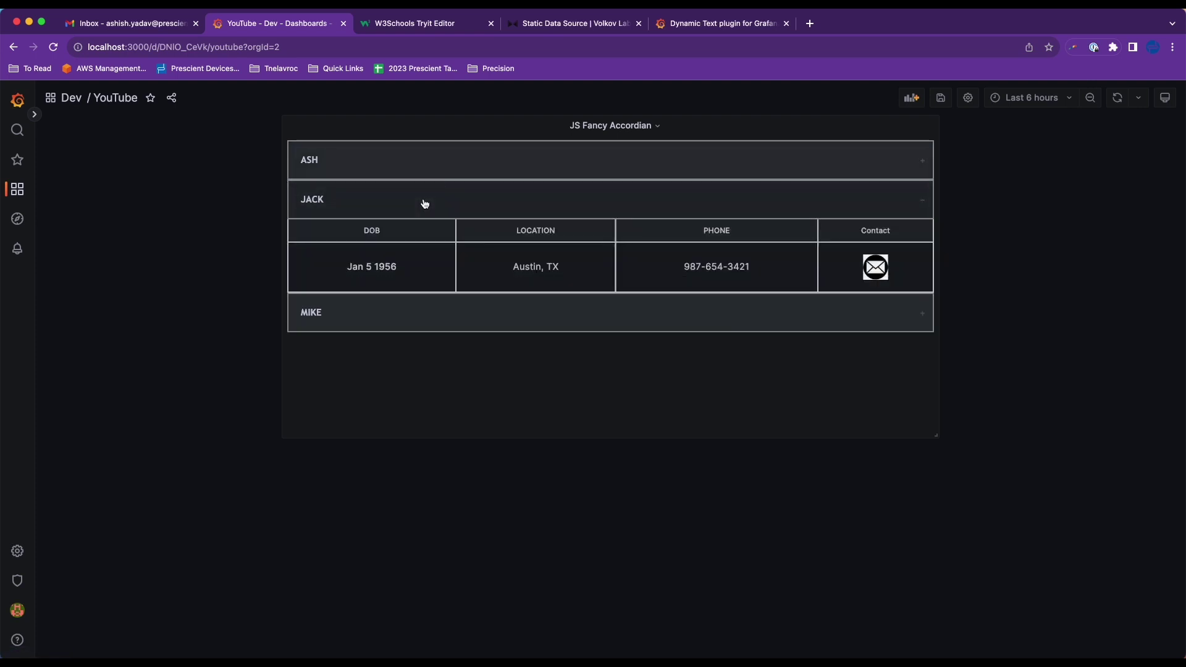
pyautogui.click(420, 216)
pyautogui.click(418, 218)
pyautogui.click(420, 218)
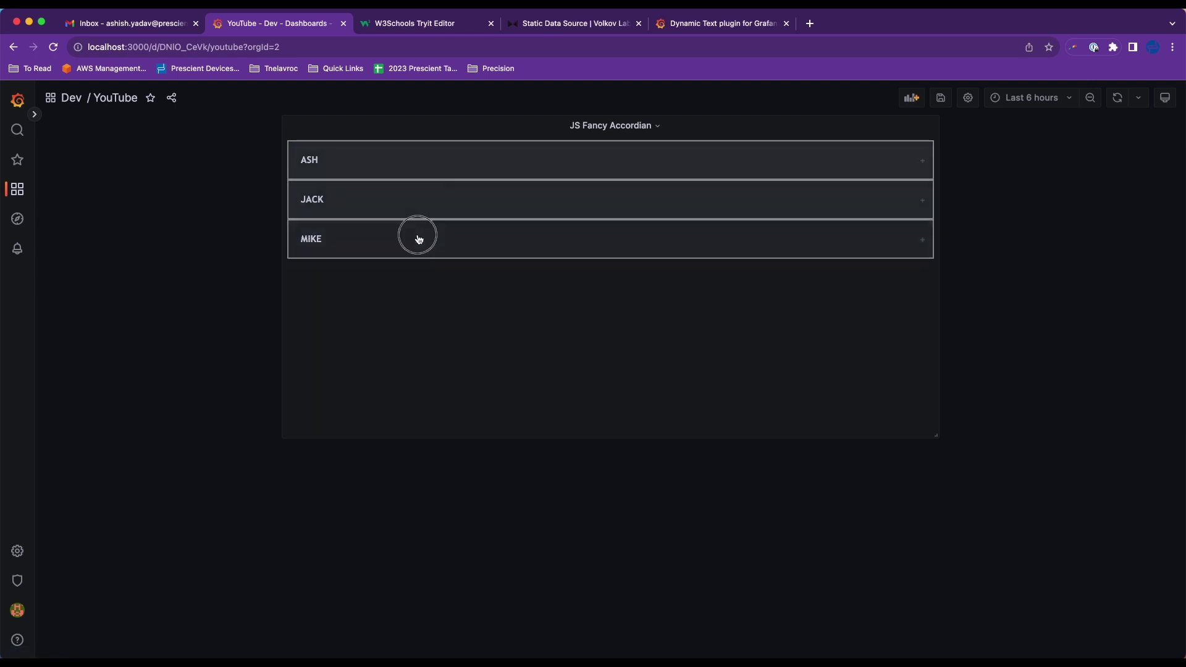
pyautogui.click(415, 237)
pyautogui.click(416, 238)
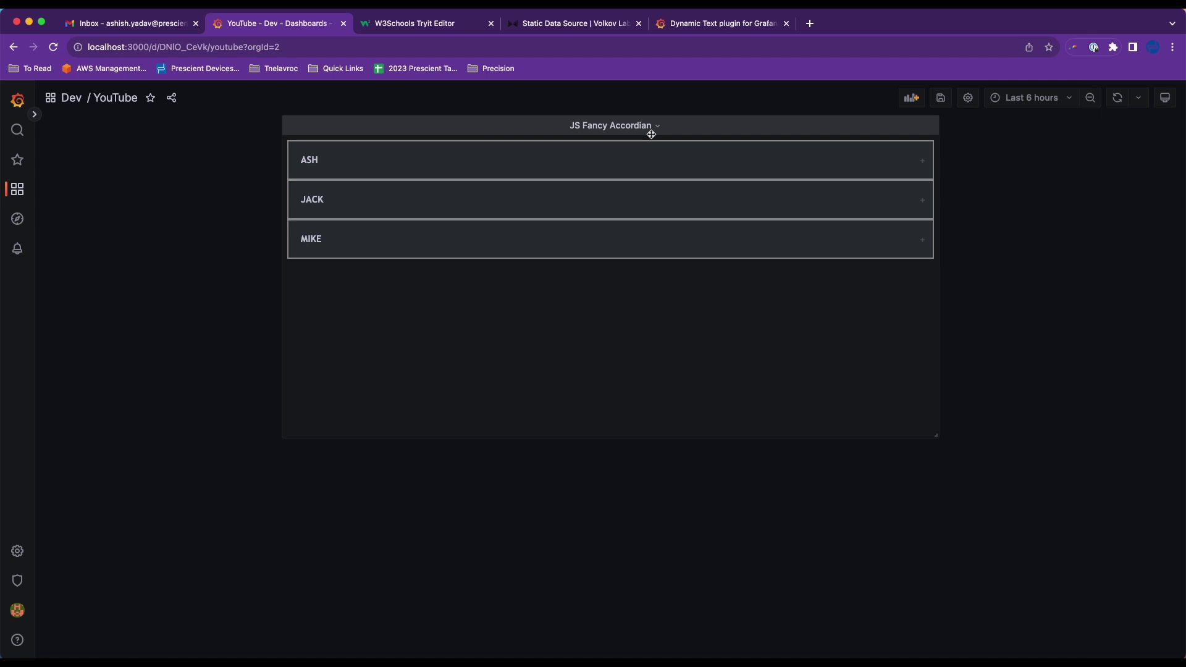